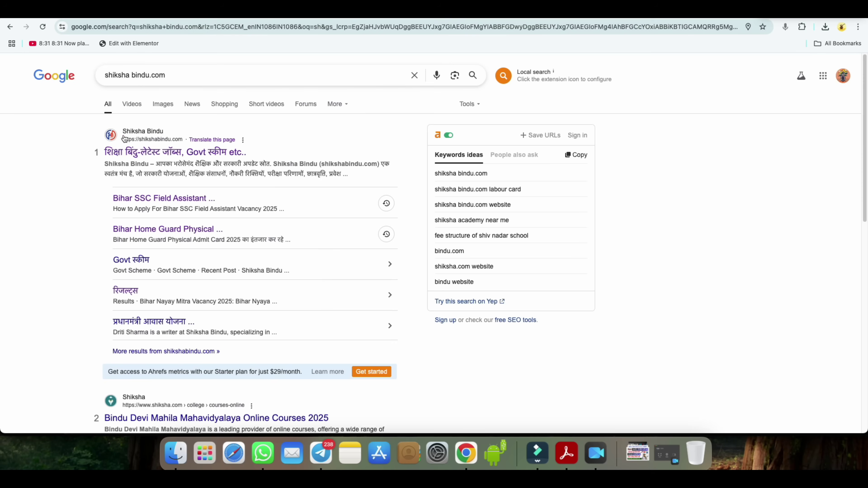
Open the Shiksha Bindu site from the search results and scroll through its posts.
{"action": "left_click", "coordinate": [132, 151]}
{"action": "scroll", "coordinate": [558, 286], "scroll_direction": "down", "scroll_amount": 5}
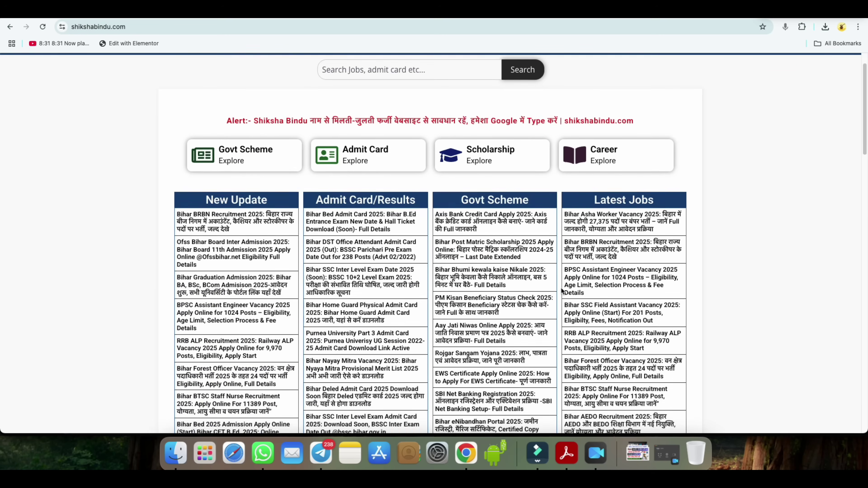
{"action": "scroll", "coordinate": [588, 311], "scroll_direction": "down", "scroll_amount": 3}
{"action": "scroll", "coordinate": [612, 338], "scroll_direction": "down", "scroll_amount": 2}
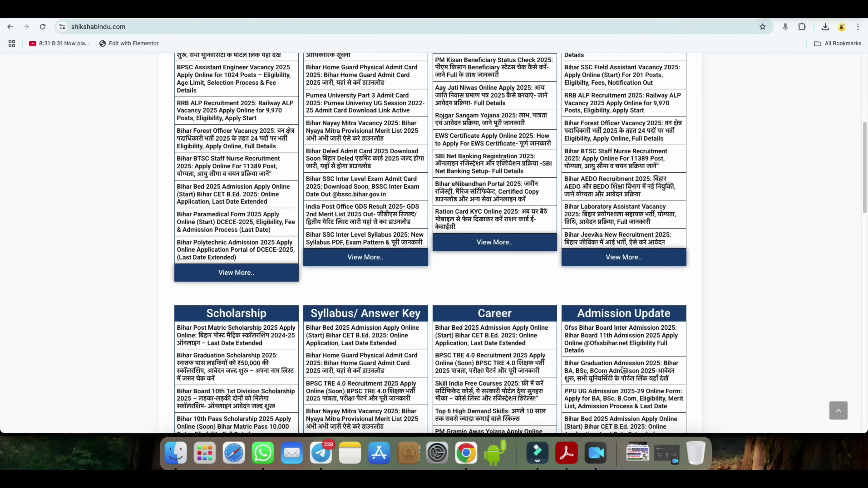
Open the Ofss Bihar Board Inter Admission 2025 article and scroll to its Important Links table.
{"action": "left_click", "coordinate": [610, 334]}
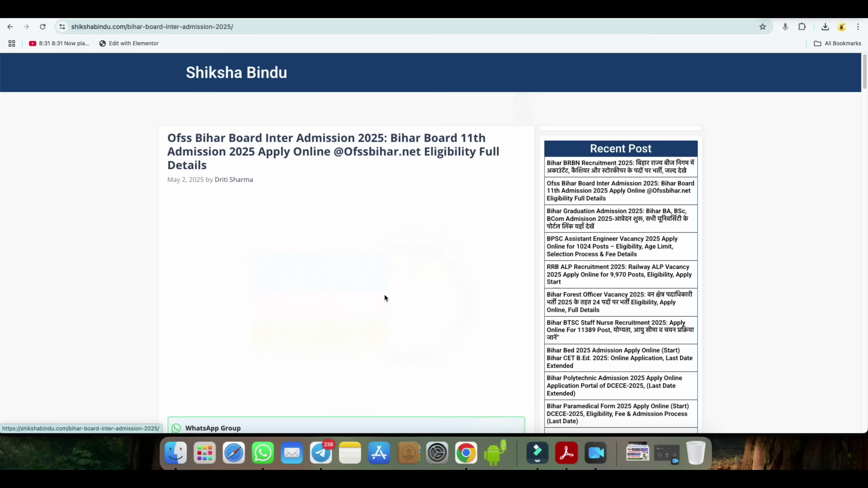
{"action": "scroll", "coordinate": [342, 281], "scroll_direction": "down", "scroll_amount": 3}
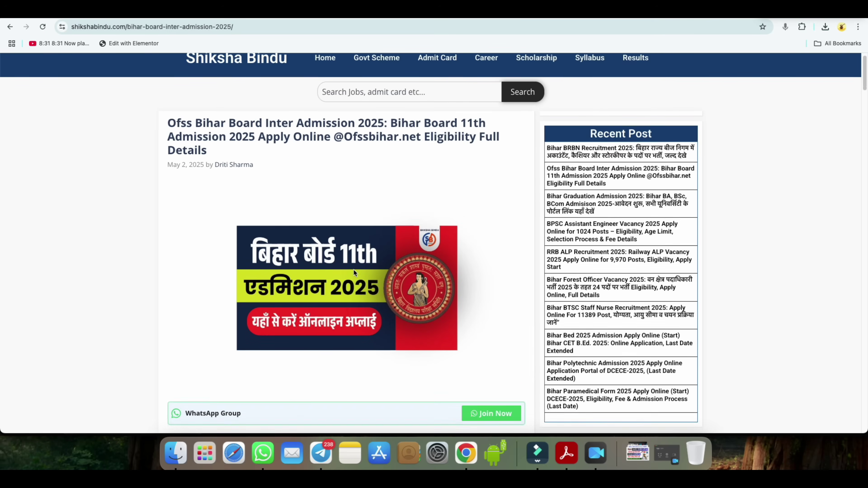
{"action": "scroll", "coordinate": [356, 279], "scroll_direction": "down", "scroll_amount": 6}
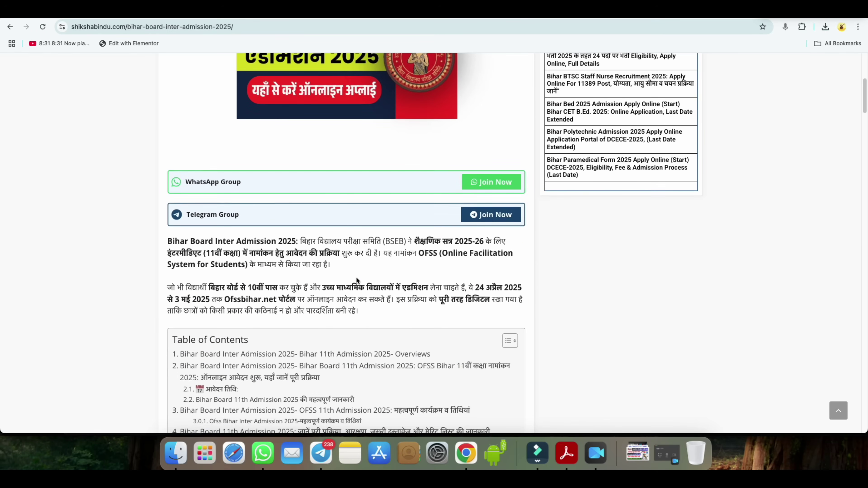
{"action": "scroll", "coordinate": [360, 277], "scroll_direction": "down", "scroll_amount": 5}
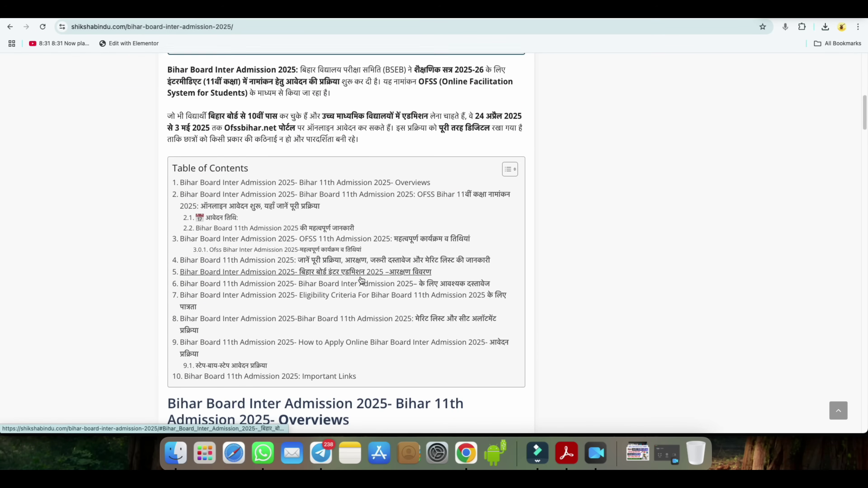
{"action": "scroll", "coordinate": [361, 280], "scroll_direction": "down", "scroll_amount": 1}
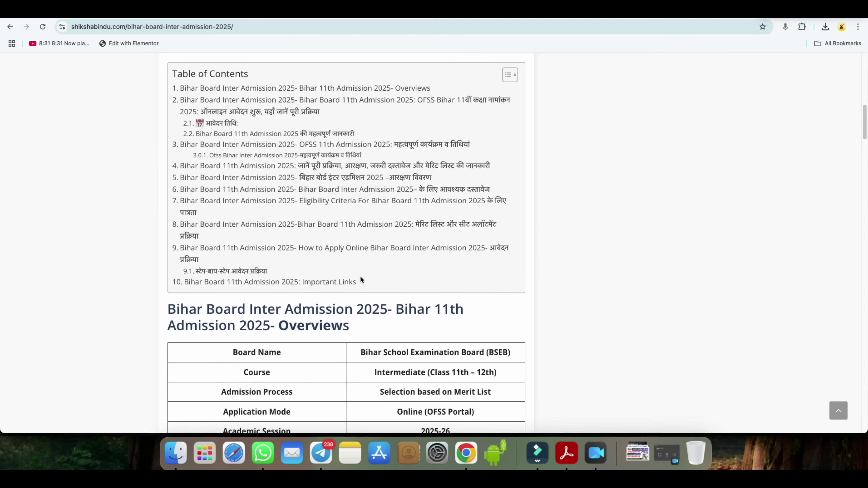
{"action": "scroll", "coordinate": [362, 280], "scroll_direction": "down", "scroll_amount": 1}
{"action": "scroll", "coordinate": [362, 280], "scroll_direction": "down", "scroll_amount": 2}
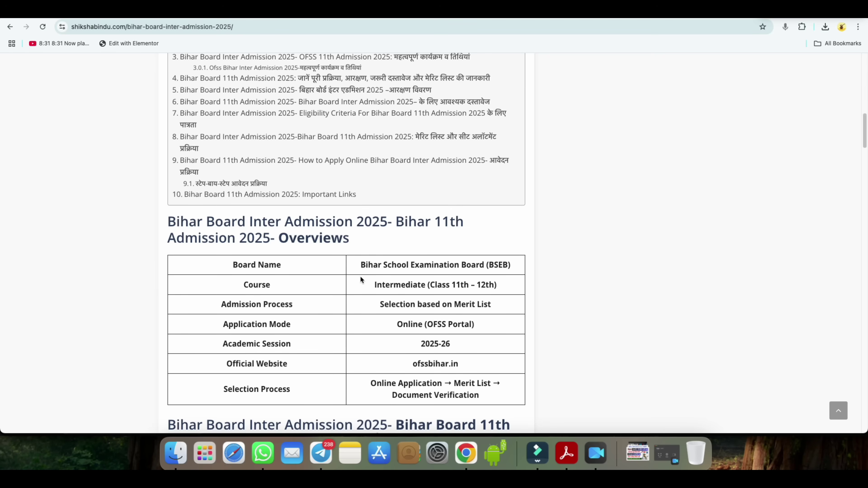
{"action": "scroll", "coordinate": [360, 279], "scroll_direction": "down", "scroll_amount": 2}
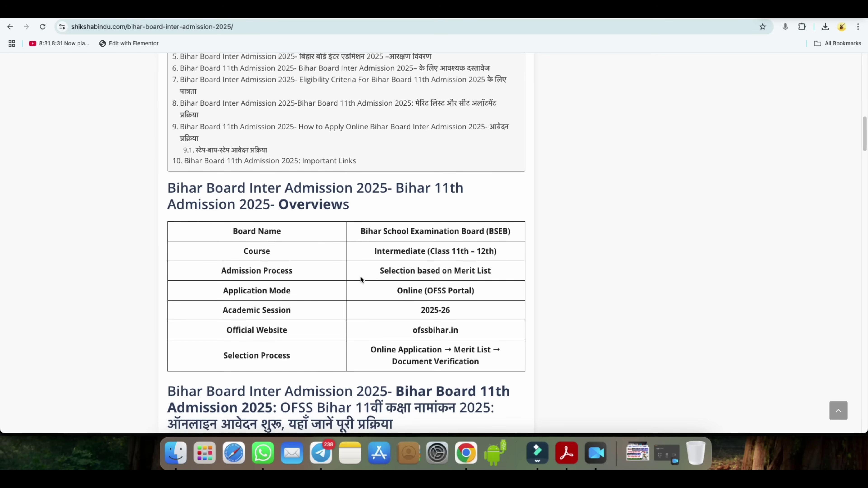
{"action": "scroll", "coordinate": [408, 299], "scroll_direction": "down", "scroll_amount": 9}
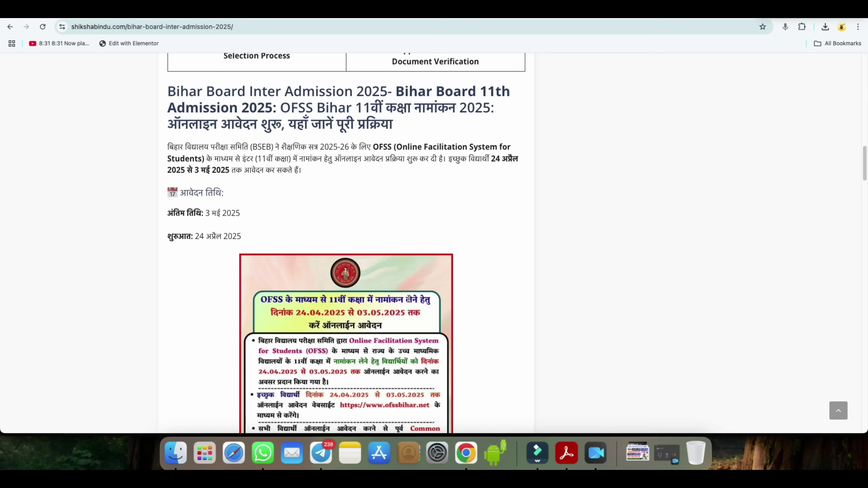
{"action": "scroll", "coordinate": [408, 299], "scroll_direction": "down", "scroll_amount": 2}
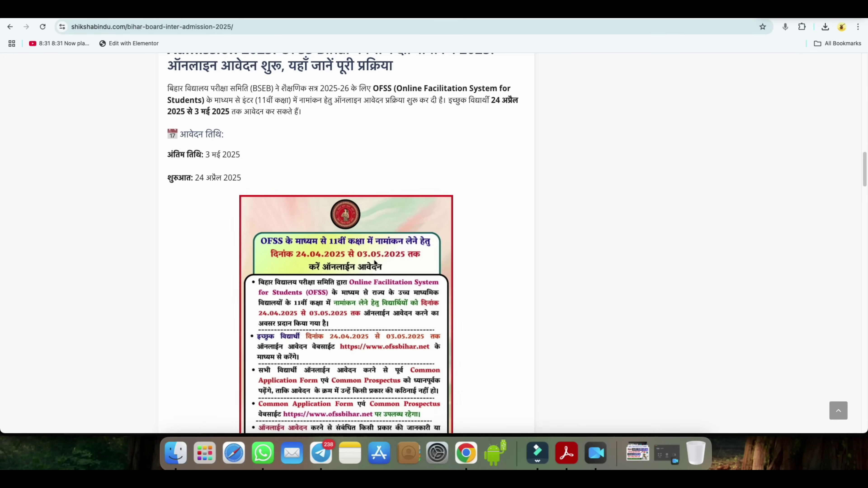
{"action": "scroll", "coordinate": [373, 259], "scroll_direction": "down", "scroll_amount": 4}
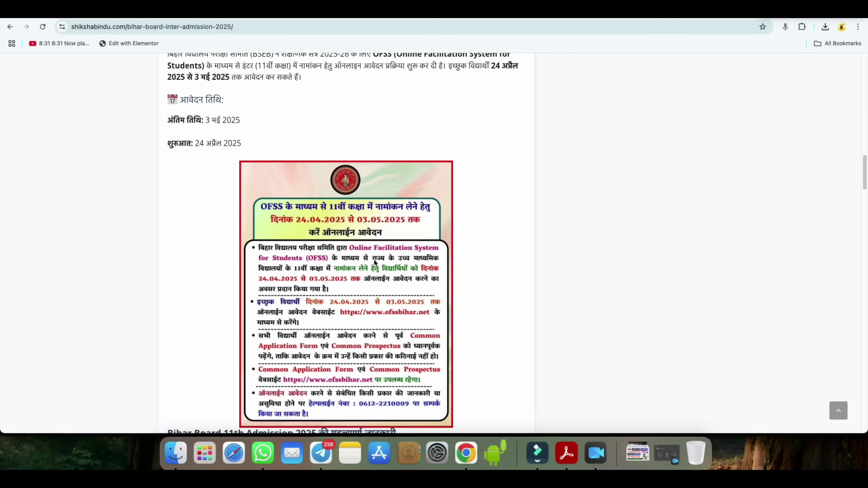
{"action": "scroll", "coordinate": [374, 262], "scroll_direction": "down", "scroll_amount": 20}
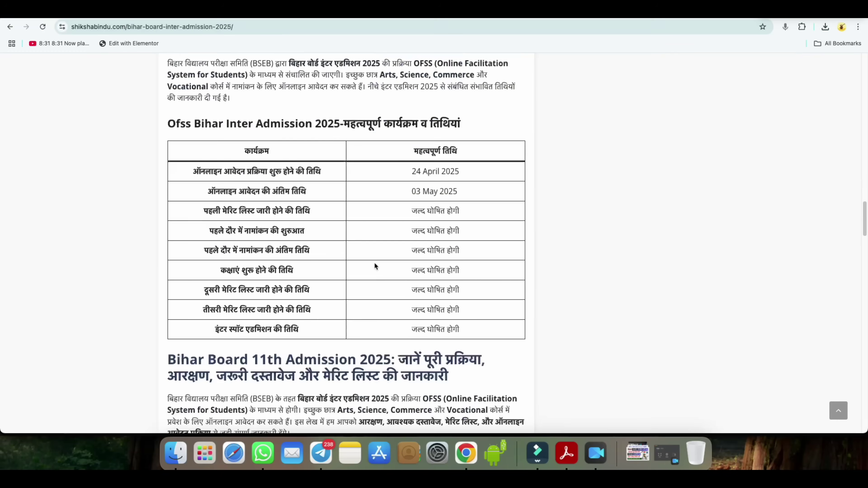
{"action": "scroll", "coordinate": [375, 267], "scroll_direction": "down", "scroll_amount": 20}
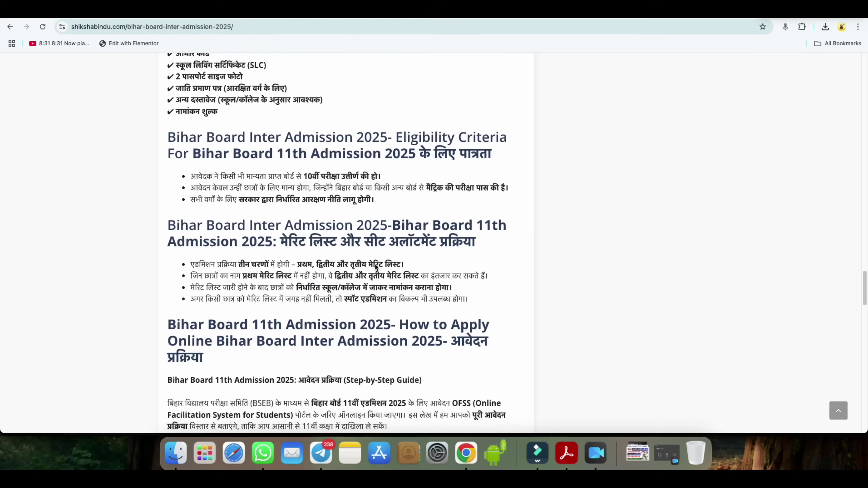
{"action": "scroll", "coordinate": [375, 264], "scroll_direction": "down", "scroll_amount": 6}
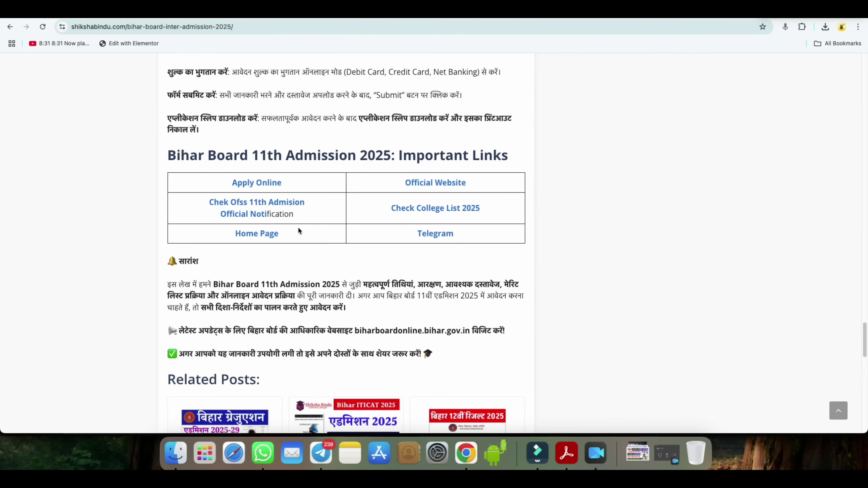
Go to Apply Online, acknowledge the instructions, and open the Intermediate 2025-27 application form.
{"action": "left_click", "coordinate": [264, 183]}
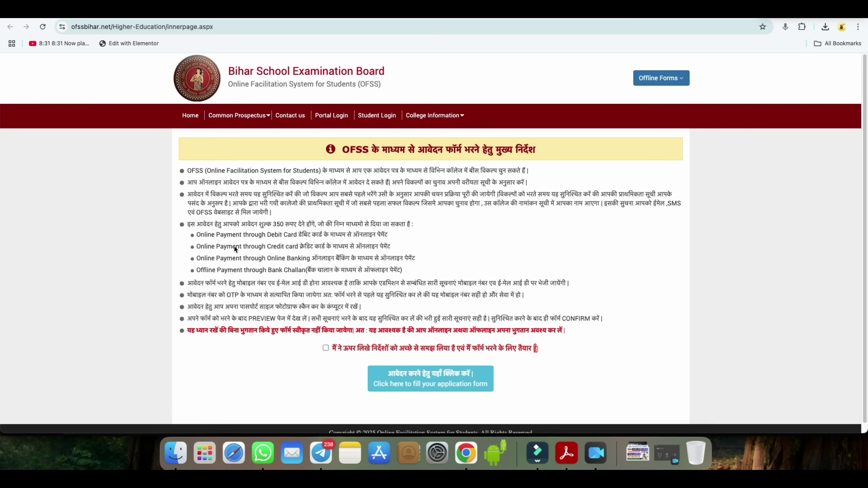
{"action": "left_click", "coordinate": [326, 348]}
{"action": "left_click", "coordinate": [418, 377]}
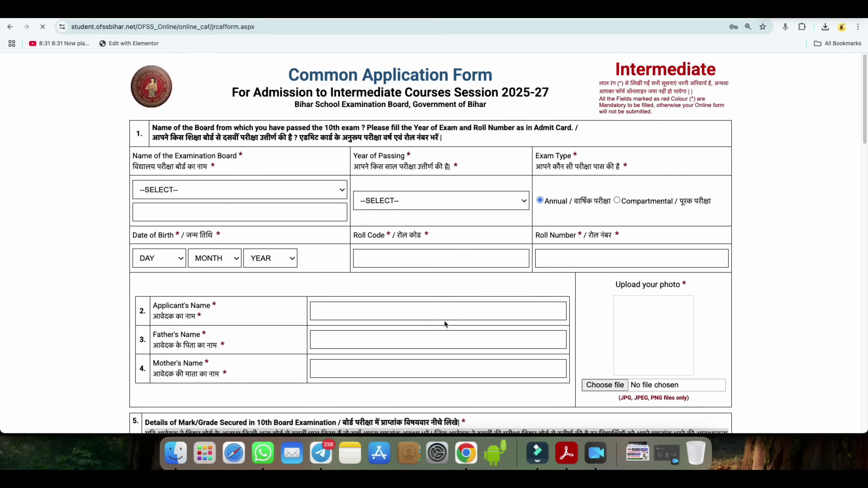
Select 1 - BSEB, Bihar as the examination board and 2025 as the year of passing.
{"action": "left_click", "coordinate": [172, 191]}
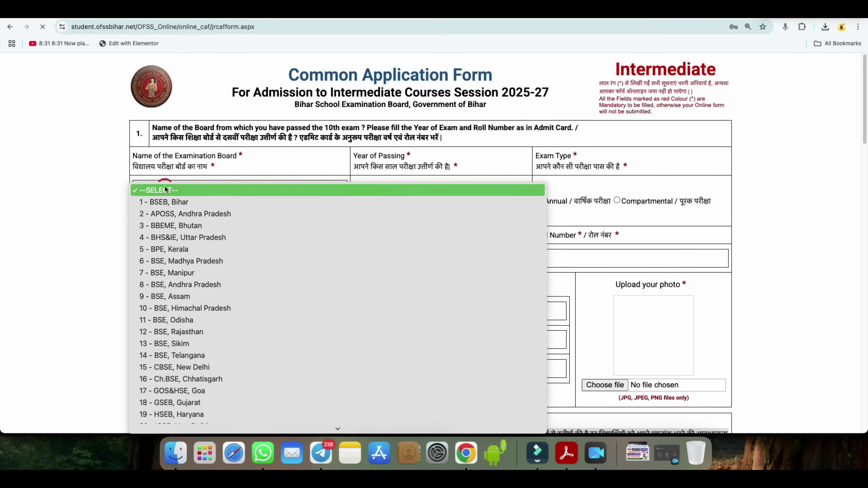
{"action": "left_click", "coordinate": [162, 190]}
{"action": "left_click", "coordinate": [163, 190]}
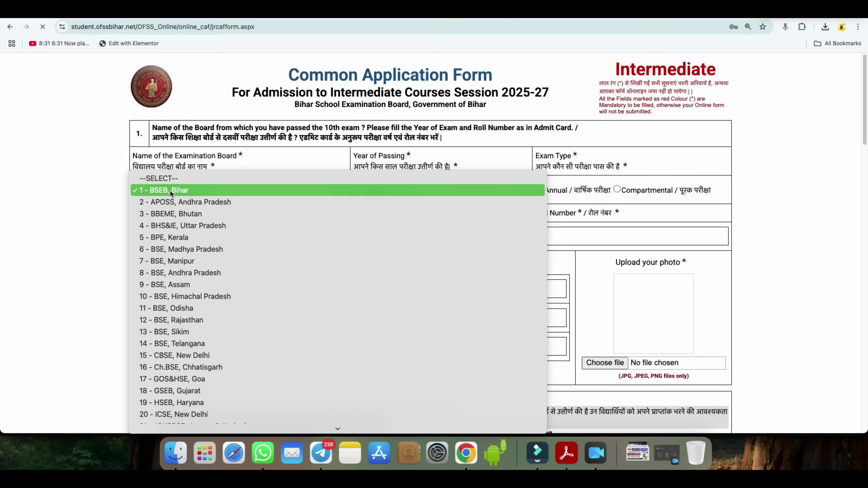
{"action": "left_click", "coordinate": [183, 190]}
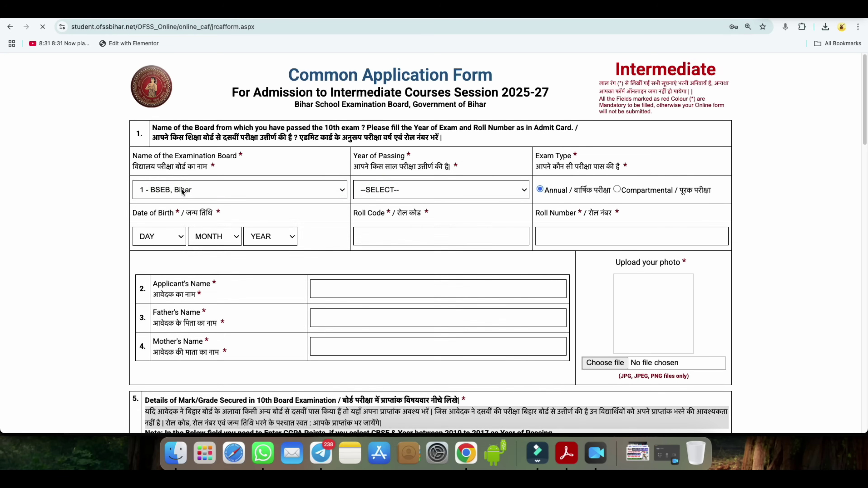
{"action": "left_click", "coordinate": [397, 191]}
{"action": "left_click", "coordinate": [395, 202]}
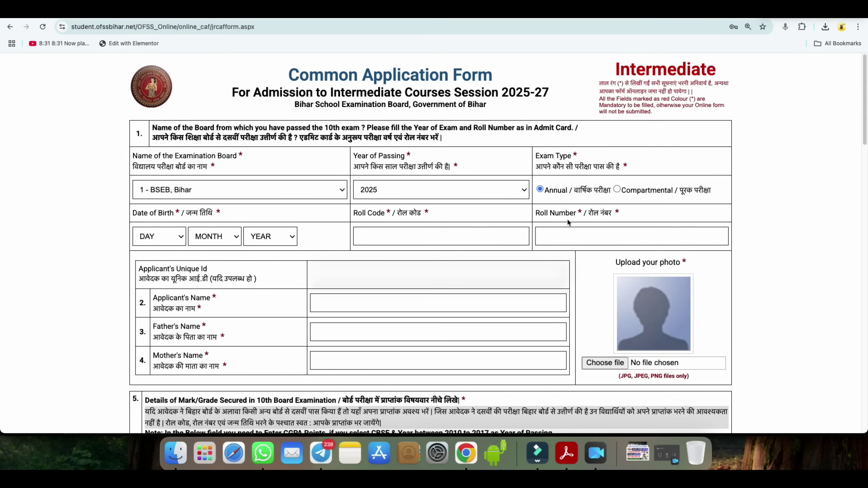
{"action": "left_click_drag", "start_coordinate": [546, 190], "coordinate": [564, 193]}
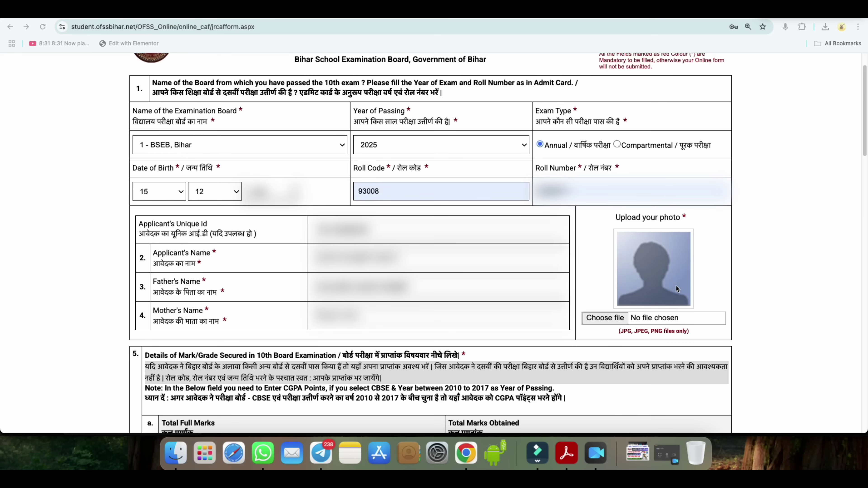
Check the loaded 10th marks: 371 obtained out of 500 full marks.
{"action": "scroll", "coordinate": [620, 325], "scroll_direction": "down", "scroll_amount": 3}
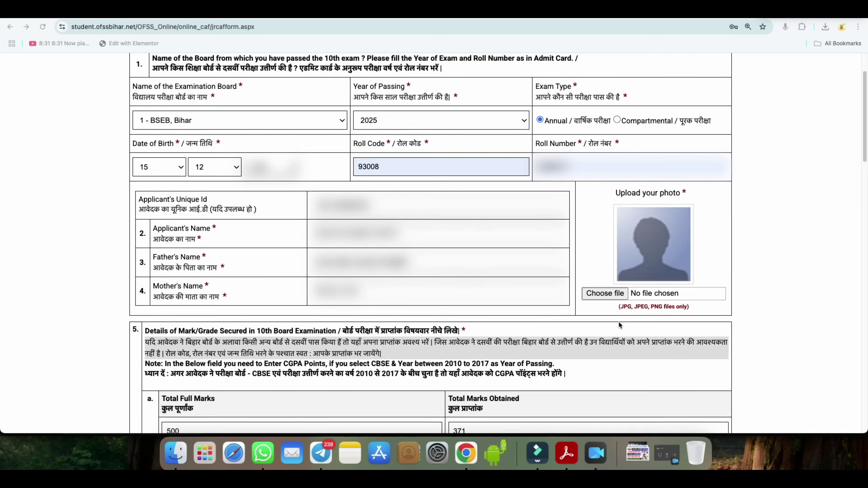
{"action": "scroll", "coordinate": [620, 323], "scroll_direction": "down", "scroll_amount": 8}
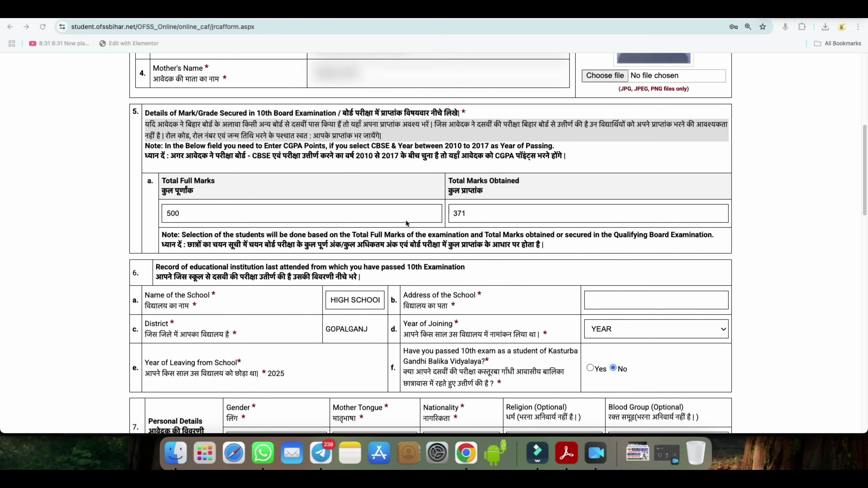
{"action": "left_click", "coordinate": [464, 215]}
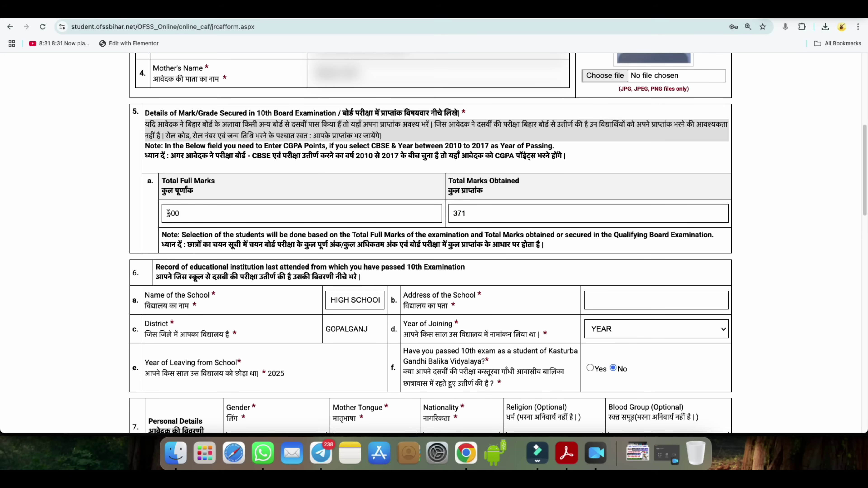
{"action": "double_click", "coordinate": [181, 213]}
Set the year of joining the 10th-grade school to 2023.
{"action": "scroll", "coordinate": [351, 267], "scroll_direction": "down", "scroll_amount": 2}
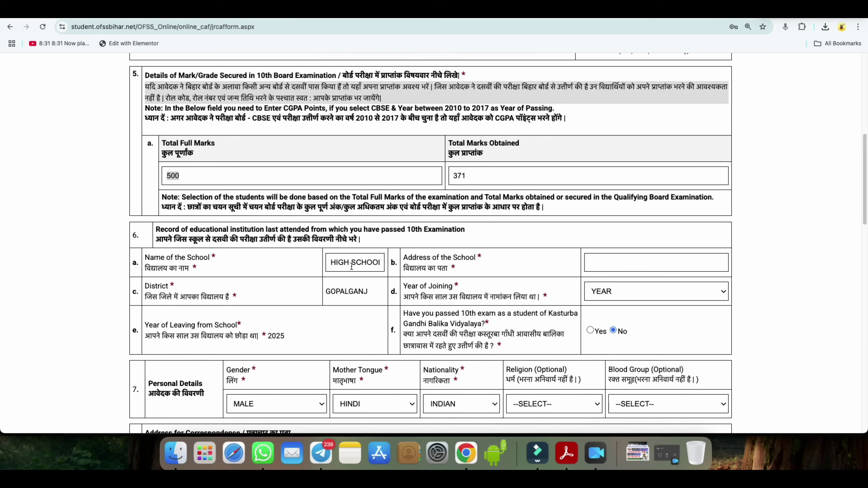
{"action": "left_click", "coordinate": [621, 263]}
{"action": "scroll", "coordinate": [510, 264], "scroll_direction": "down", "scroll_amount": 1}
{"action": "left_click", "coordinate": [602, 268]}
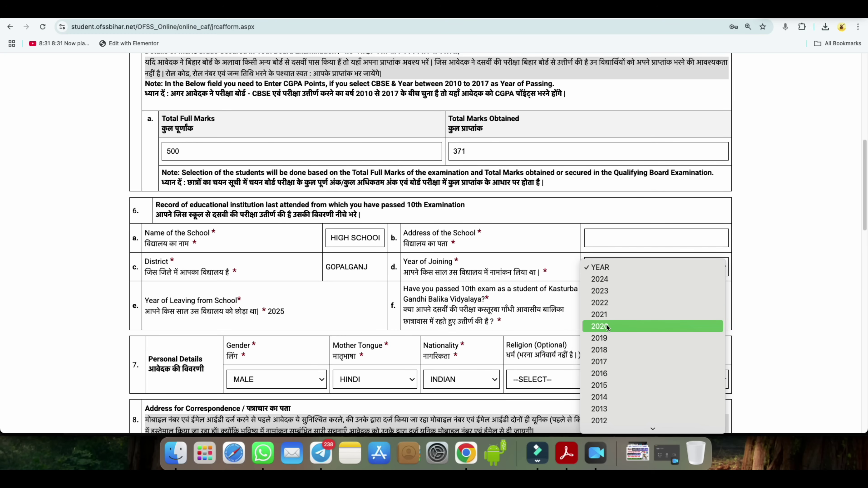
{"action": "left_click", "coordinate": [608, 291]}
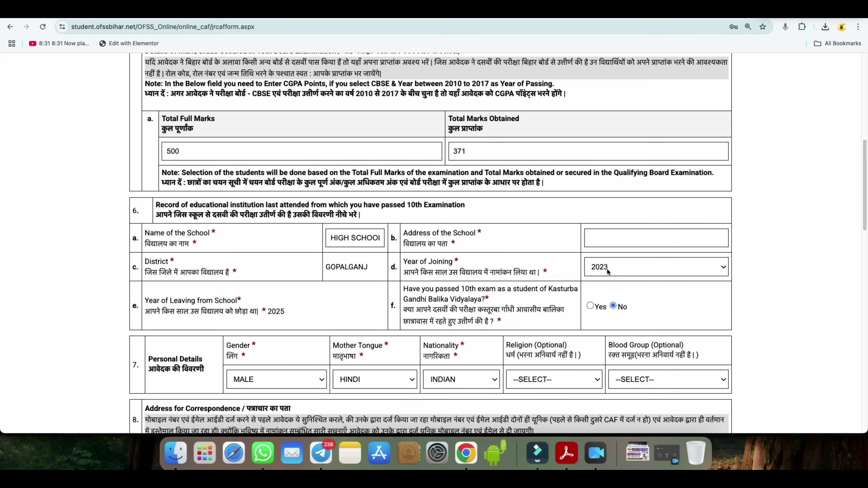
{"action": "scroll", "coordinate": [581, 274], "scroll_direction": "down", "scroll_amount": 2}
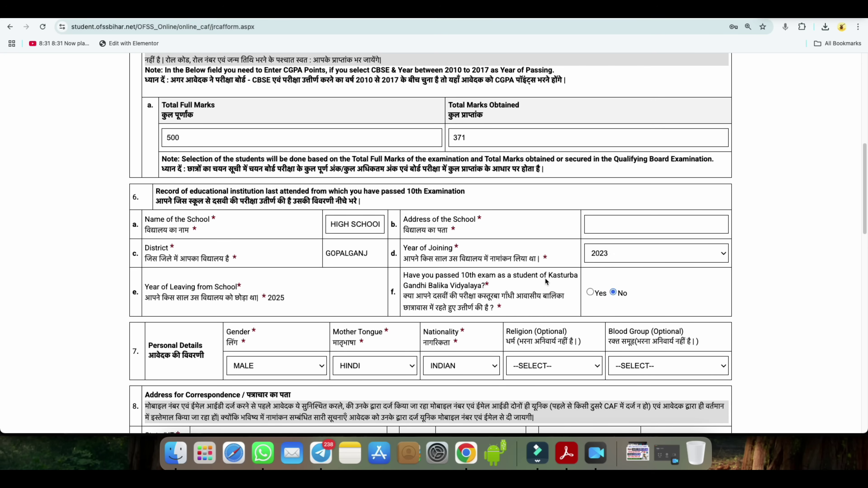
Leave the Kasturba Balika answer at No and set religion to HINDU.
{"action": "left_click", "coordinate": [590, 293]}
{"action": "left_click", "coordinate": [613, 292]}
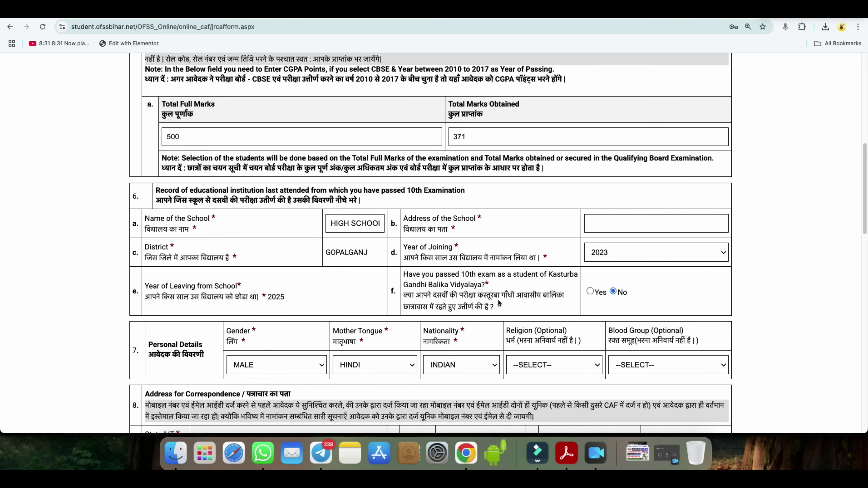
{"action": "scroll", "coordinate": [357, 305], "scroll_direction": "down", "scroll_amount": 3}
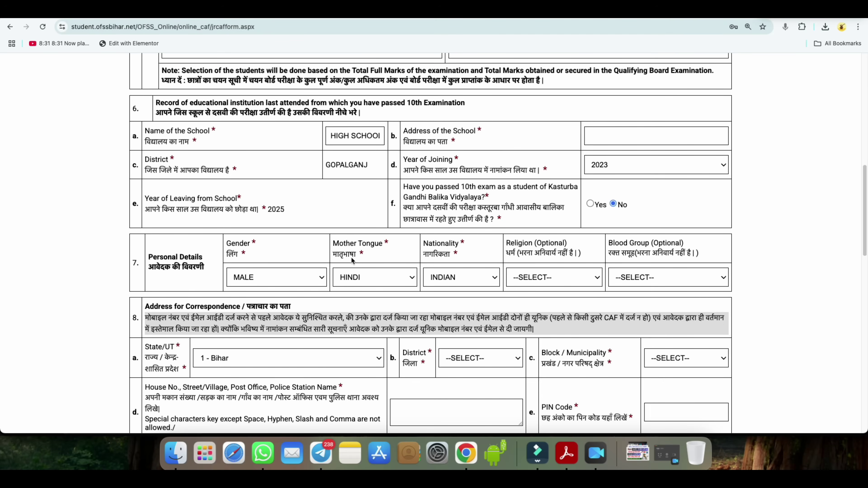
{"action": "left_click", "coordinate": [533, 281]}
{"action": "left_click", "coordinate": [529, 313]}
Set the correspondence address state to 1 - Bihar and district to BEGUSARAI.
{"action": "left_click_drag", "start_coordinate": [649, 244], "coordinate": [682, 246]}
{"action": "scroll", "coordinate": [236, 291], "scroll_direction": "down", "scroll_amount": 4}
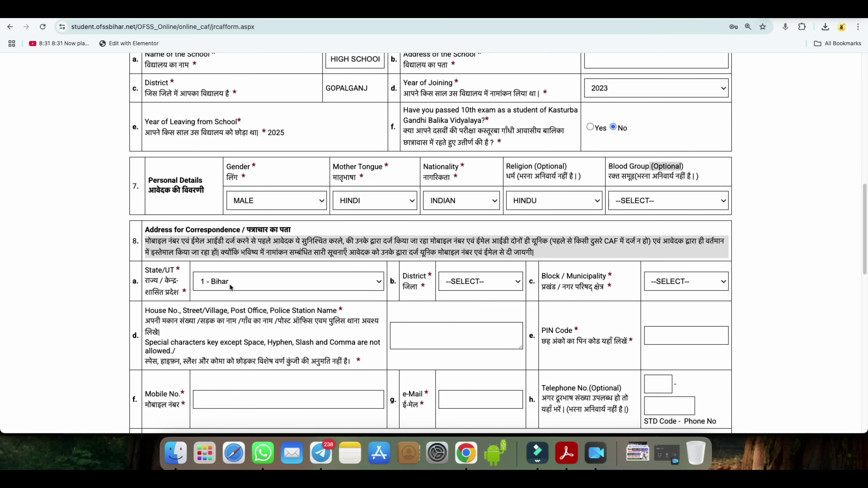
{"action": "left_click", "coordinate": [230, 284]}
{"action": "left_click", "coordinate": [237, 316]}
{"action": "left_click", "coordinate": [230, 282]}
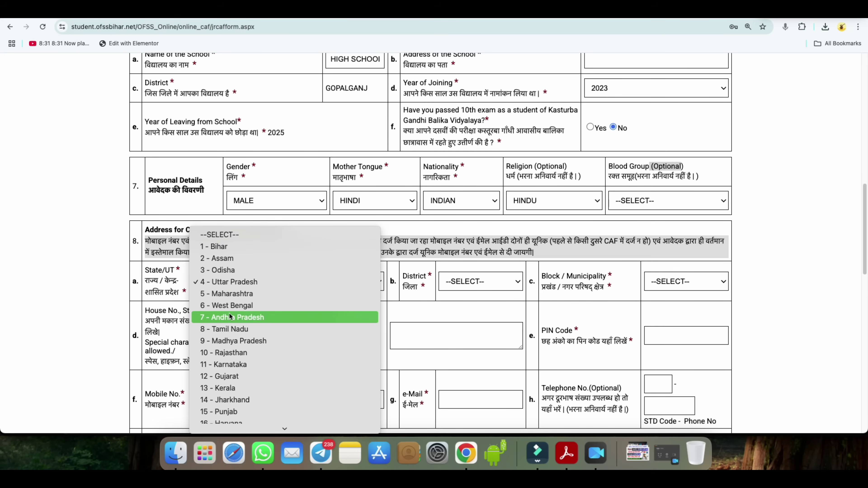
{"action": "left_click", "coordinate": [219, 247]}
{"action": "left_click", "coordinate": [468, 284]}
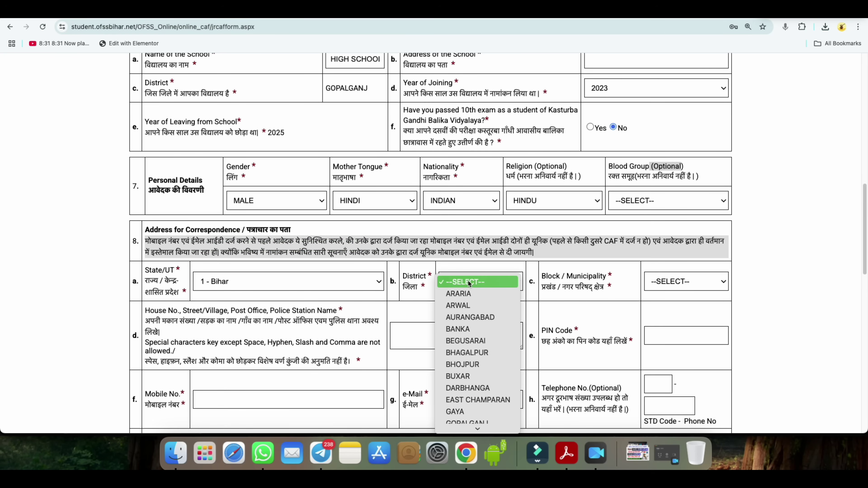
{"action": "left_click", "coordinate": [468, 341]}
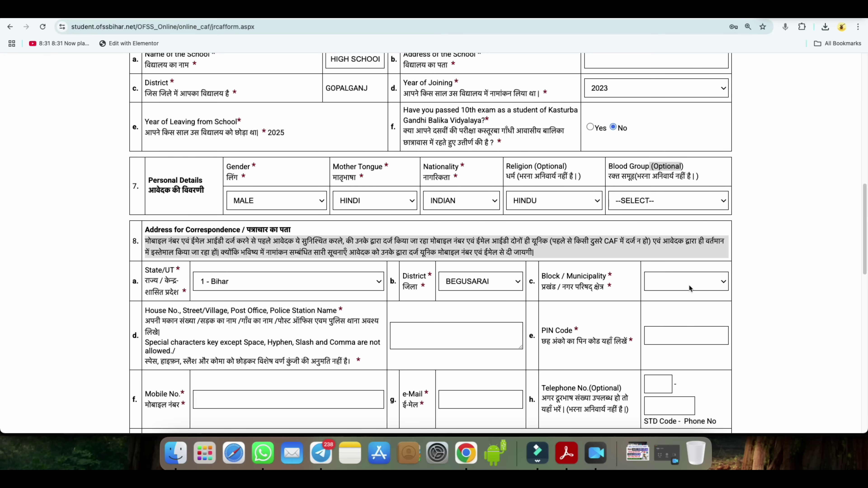
Try opening the block/municipality list and review the house address instructions.
{"action": "left_click", "coordinate": [714, 284]}
{"action": "left_click", "coordinate": [721, 282]}
{"action": "left_click_drag", "start_coordinate": [205, 311], "coordinate": [327, 312]}
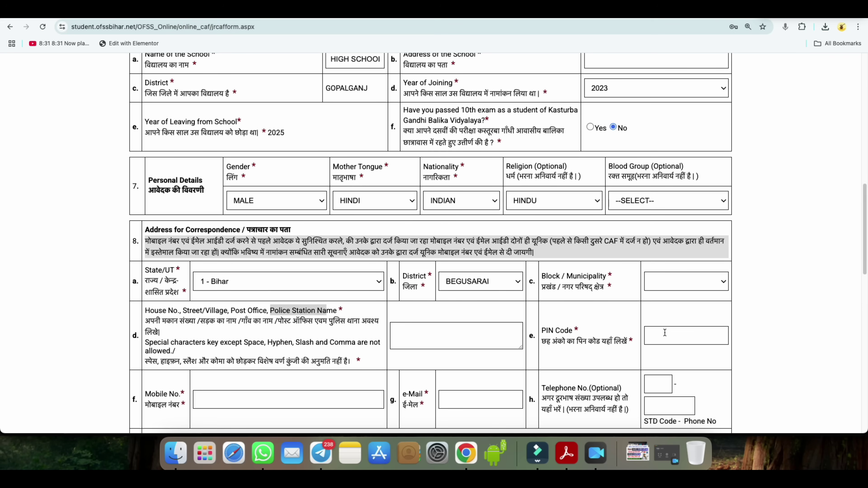
{"action": "scroll", "coordinate": [665, 333], "scroll_direction": "down", "scroll_amount": 3}
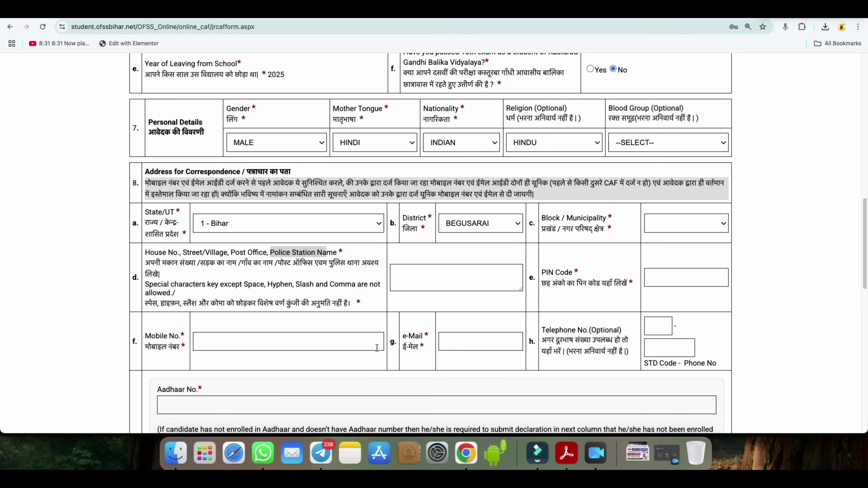
{"action": "scroll", "coordinate": [508, 361], "scroll_direction": "down", "scroll_amount": 2}
{"action": "scroll", "coordinate": [509, 361], "scroll_direction": "down", "scroll_amount": 1}
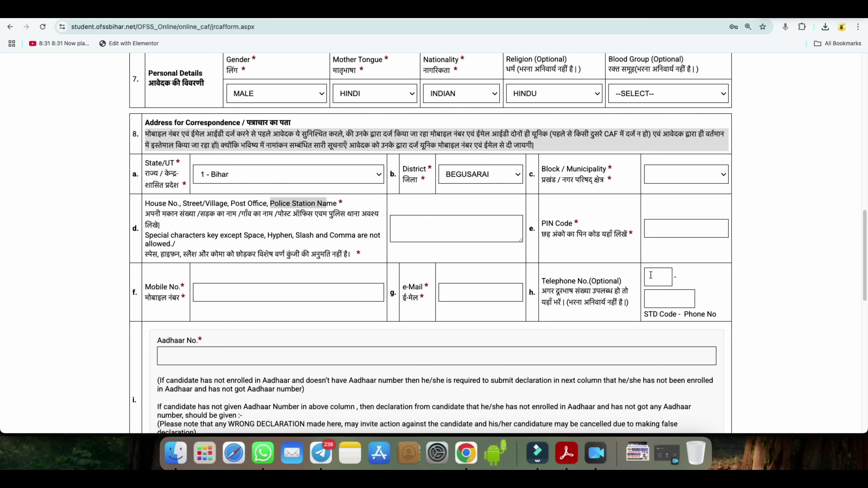
{"action": "scroll", "coordinate": [468, 313], "scroll_direction": "down", "scroll_amount": 3}
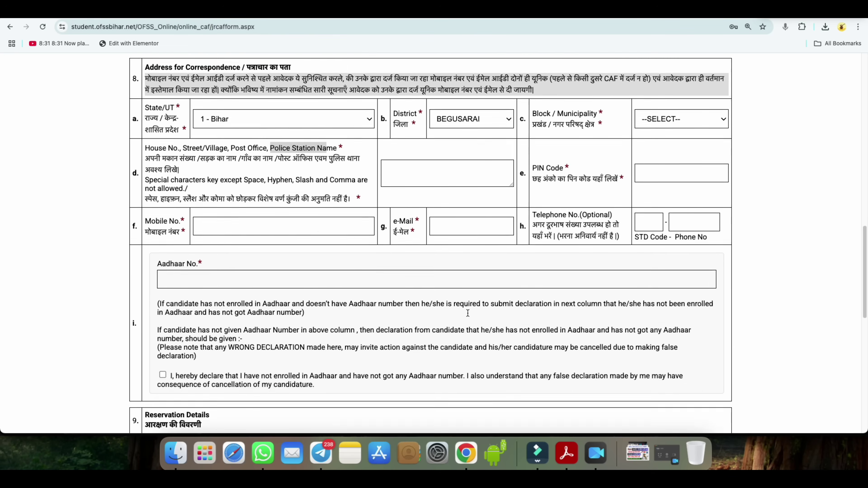
{"action": "scroll", "coordinate": [467, 313], "scroll_direction": "down", "scroll_amount": 1}
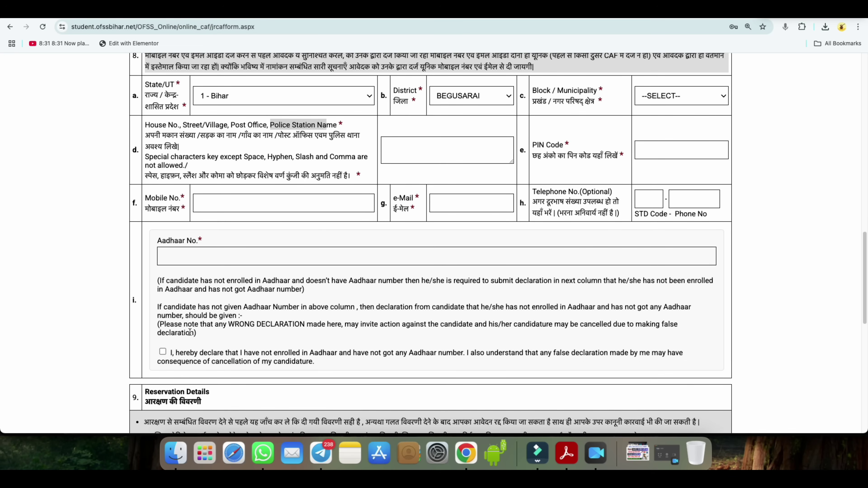
{"action": "left_click", "coordinate": [163, 352]}
{"action": "left_click", "coordinate": [163, 351]}
{"action": "scroll", "coordinate": [404, 287], "scroll_direction": "down", "scroll_amount": 8}
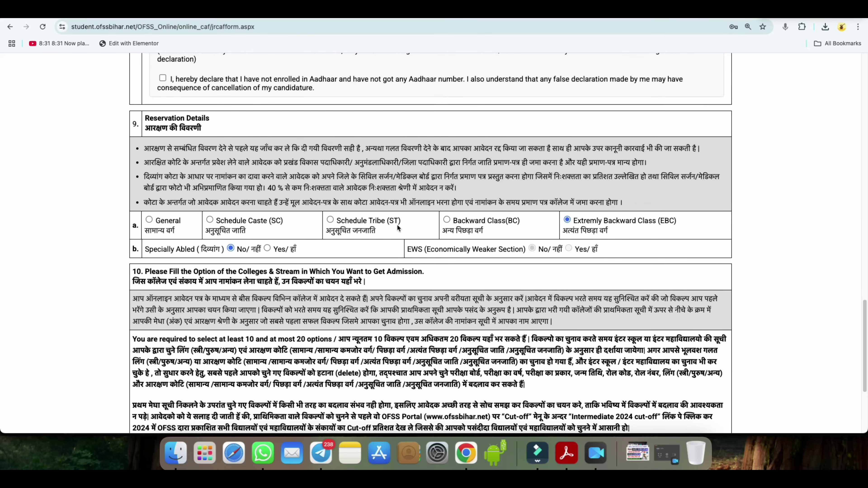
{"action": "left_click", "coordinate": [447, 220]}
{"action": "left_click", "coordinate": [330, 220]}
{"action": "left_click", "coordinate": [212, 220]}
{"action": "left_click", "coordinate": [567, 220]}
{"action": "left_click", "coordinate": [267, 248]}
{"action": "left_click", "coordinate": [231, 248]}
{"action": "left_click_drag", "start_coordinate": [407, 250], "coordinate": [420, 250]}
{"action": "left_click", "coordinate": [569, 249]}
Fill the first choice: district GOPALGANJ, V.M.INTER COLLEGE,GOPALGANJ(43003), stream SCIENCE.
{"action": "scroll", "coordinate": [512, 312], "scroll_direction": "down", "scroll_amount": 3}
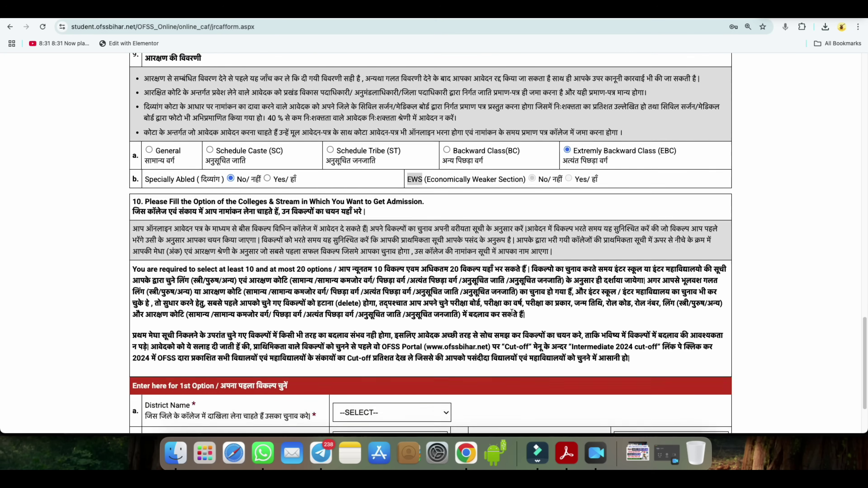
{"action": "scroll", "coordinate": [511, 312], "scroll_direction": "down", "scroll_amount": 2}
{"action": "left_click_drag", "start_coordinate": [246, 180], "coordinate": [261, 183]}
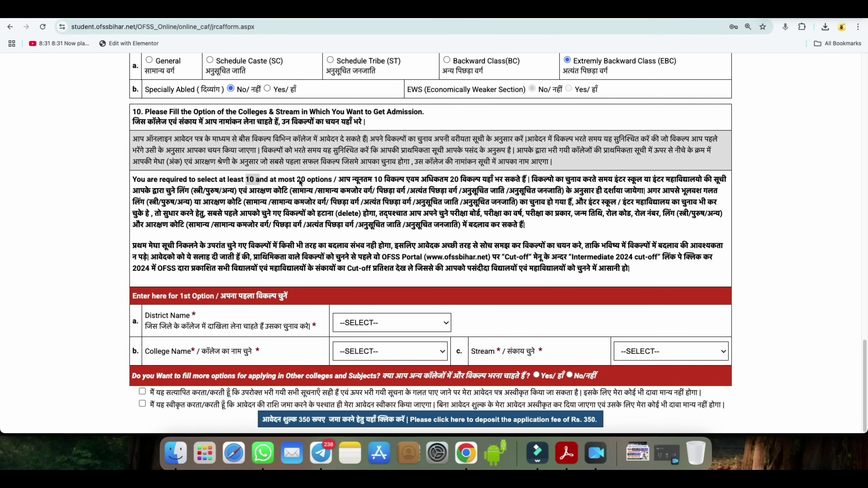
{"action": "left_click", "coordinate": [329, 180]}
{"action": "left_click", "coordinate": [389, 323]}
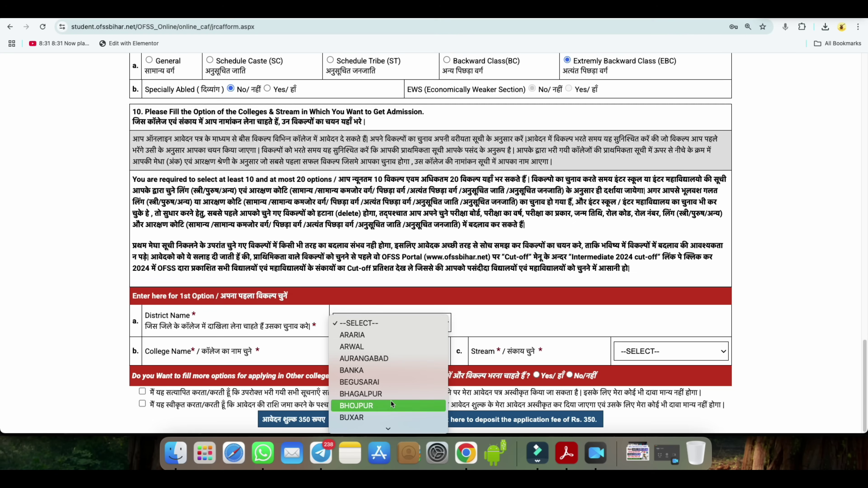
{"action": "scroll", "coordinate": [390, 401], "scroll_direction": "down", "scroll_amount": 5}
{"action": "left_click", "coordinate": [384, 324]}
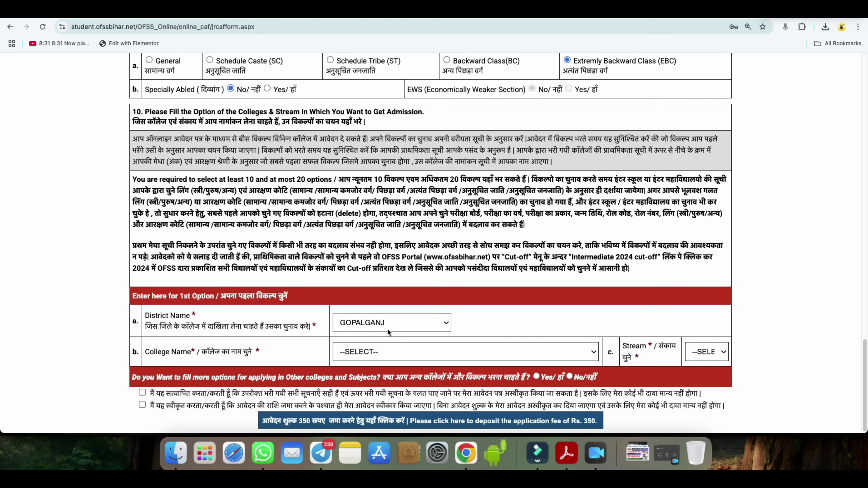
{"action": "left_click", "coordinate": [356, 352]}
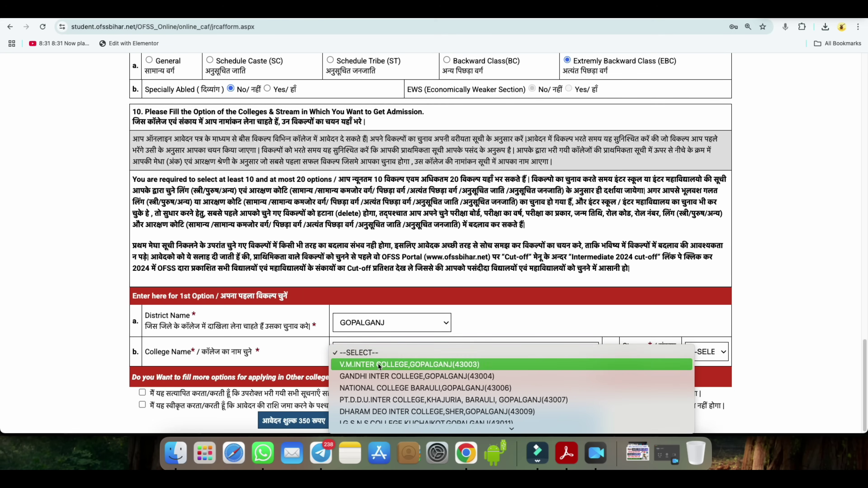
{"action": "left_click", "coordinate": [355, 352]}
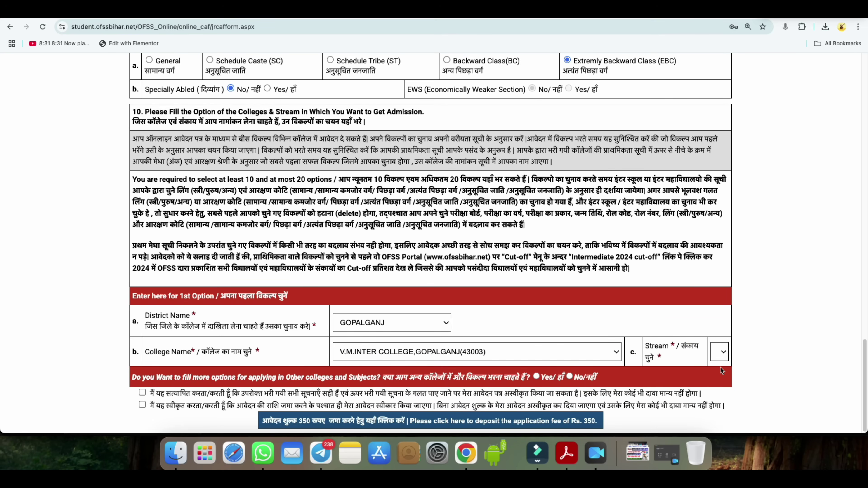
{"action": "left_click", "coordinate": [716, 355]}
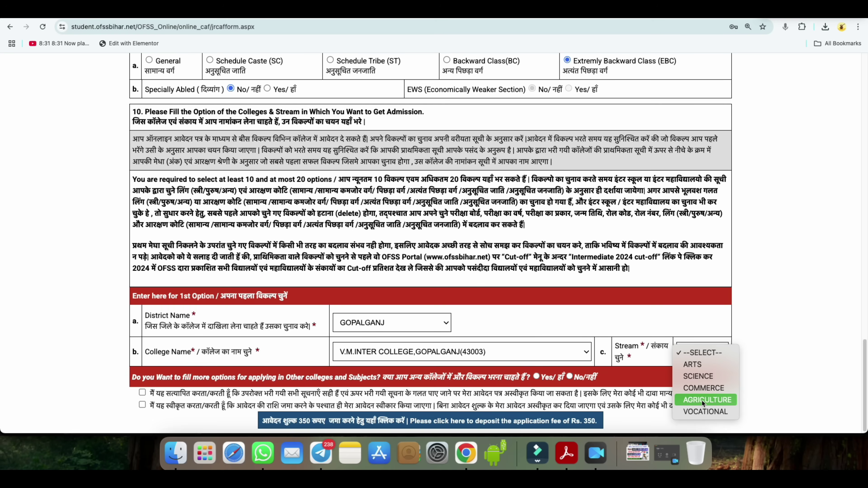
{"action": "left_click", "coordinate": [698, 376]}
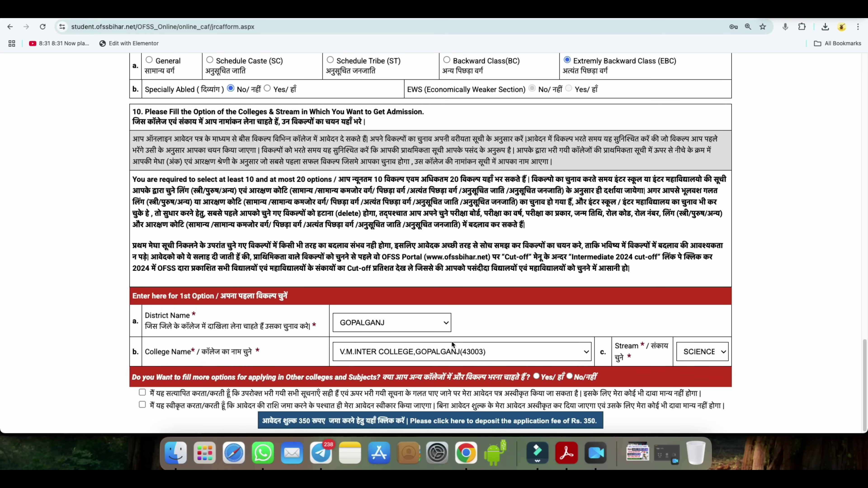
Opt to add more choices and save V.M.INTER COLLEGE as the first choice.
{"action": "left_click", "coordinate": [537, 377]}
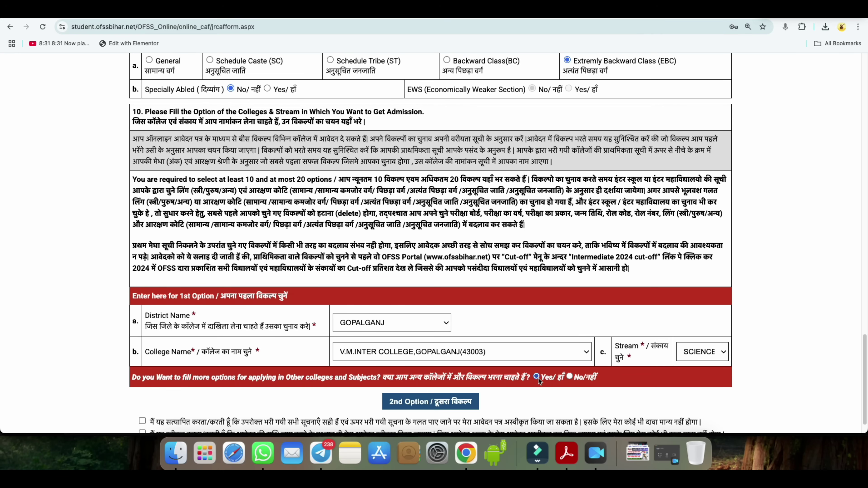
{"action": "left_click", "coordinate": [420, 406]}
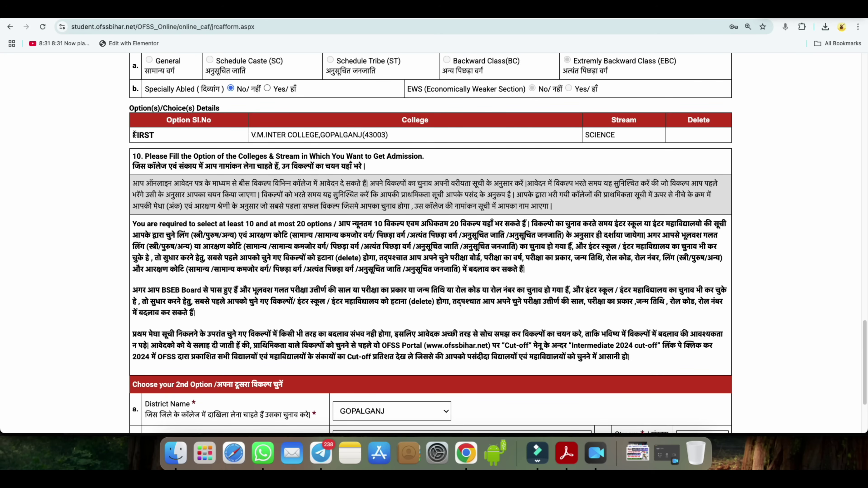
{"action": "left_click_drag", "start_coordinate": [132, 136], "coordinate": [394, 142]}
{"action": "scroll", "coordinate": [464, 286], "scroll_direction": "down", "scroll_amount": 5}
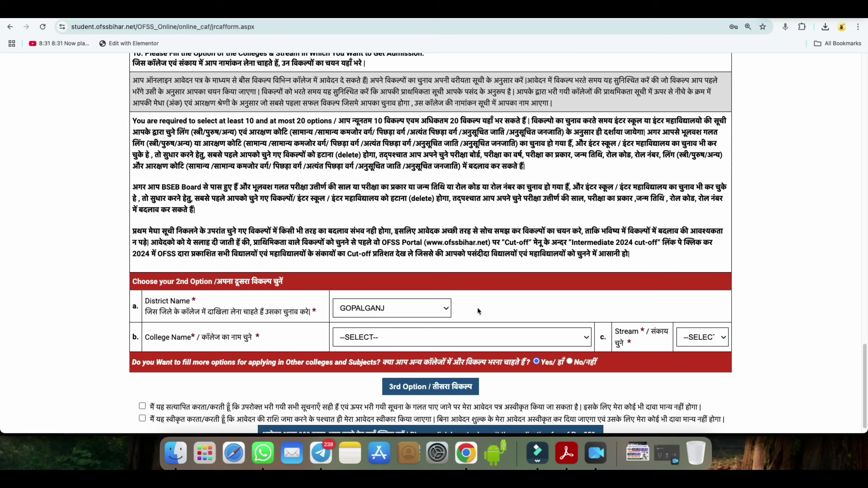
Save GANDHI INTER COLLEGE,GOPALGANJ(43004), SCIENCE, in GOPALGANJ as the second choice.
{"action": "left_click", "coordinate": [363, 297]}
{"action": "left_click", "coordinate": [363, 295]}
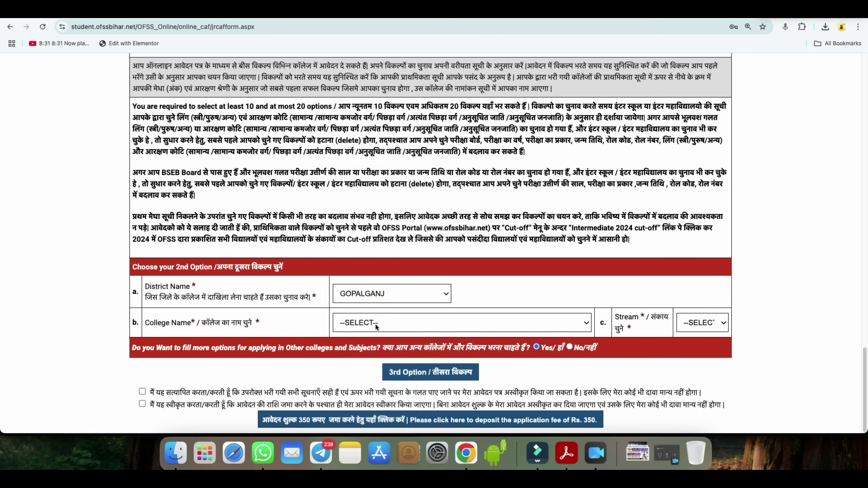
{"action": "left_click", "coordinate": [586, 323]}
{"action": "left_click", "coordinate": [588, 352]}
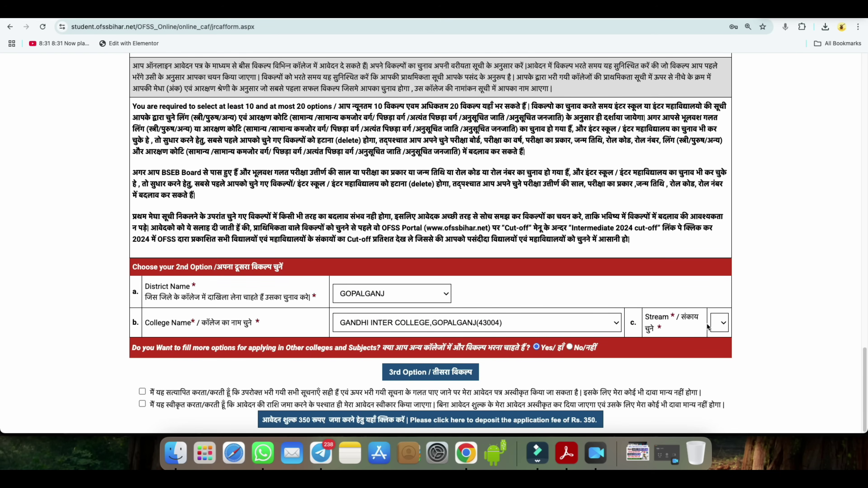
{"action": "left_click", "coordinate": [724, 324]}
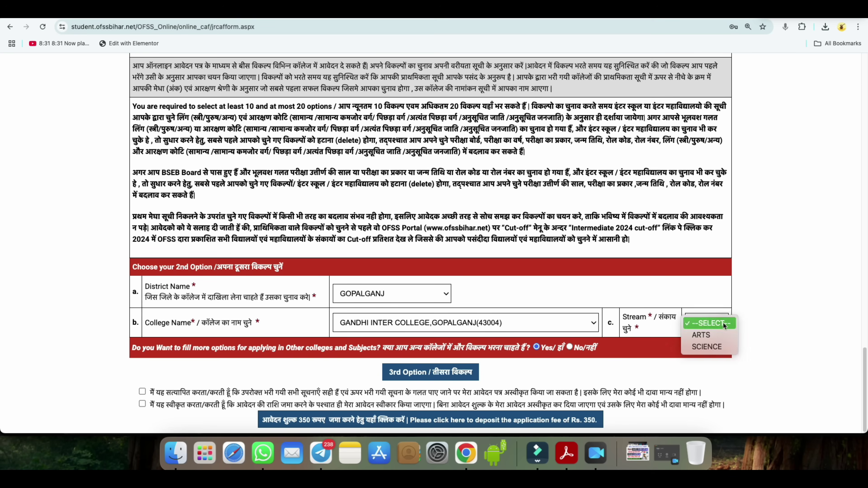
{"action": "left_click", "coordinate": [722, 326]}
{"action": "left_click", "coordinate": [708, 347]}
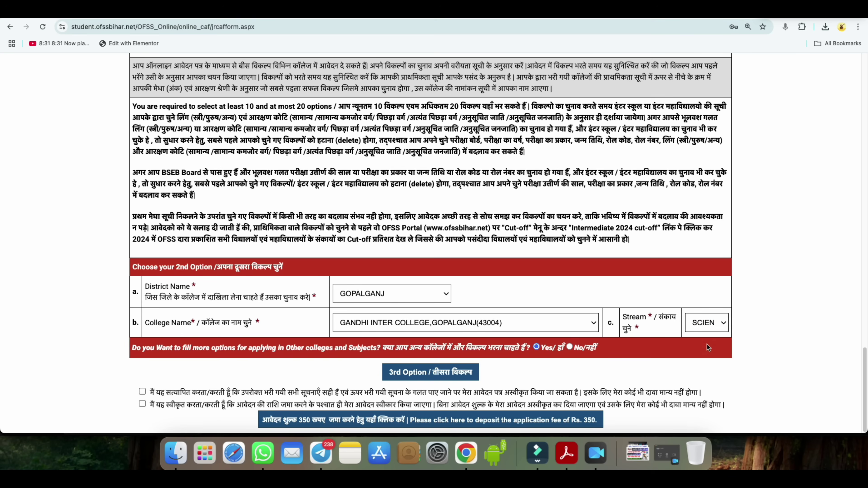
{"action": "left_click", "coordinate": [420, 374]}
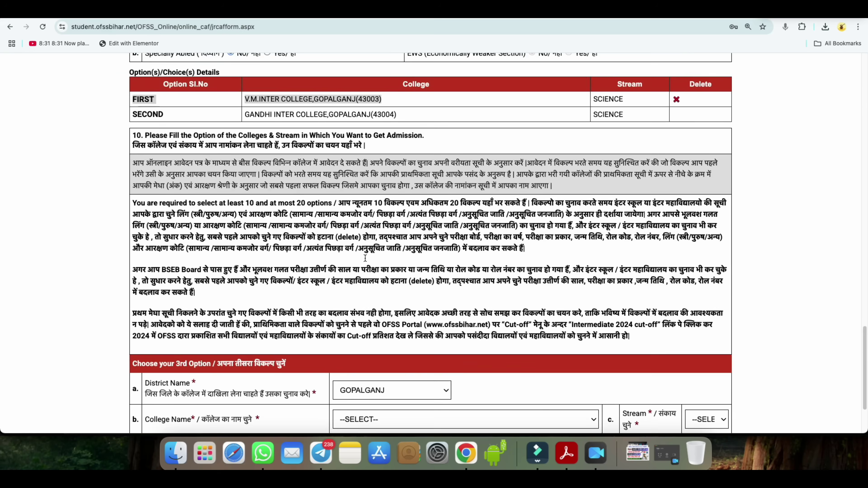
Decline a third choice, accept both declarations, and submit to deposit the fee.
{"action": "left_click_drag", "start_coordinate": [245, 99], "coordinate": [398, 101]}
{"action": "left_click_drag", "start_coordinate": [299, 115], "coordinate": [396, 116]}
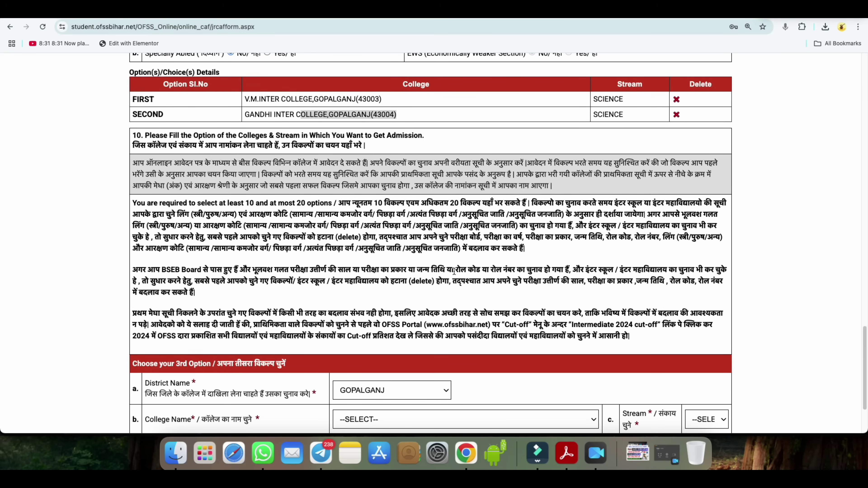
{"action": "scroll", "coordinate": [455, 322], "scroll_direction": "down", "scroll_amount": 3}
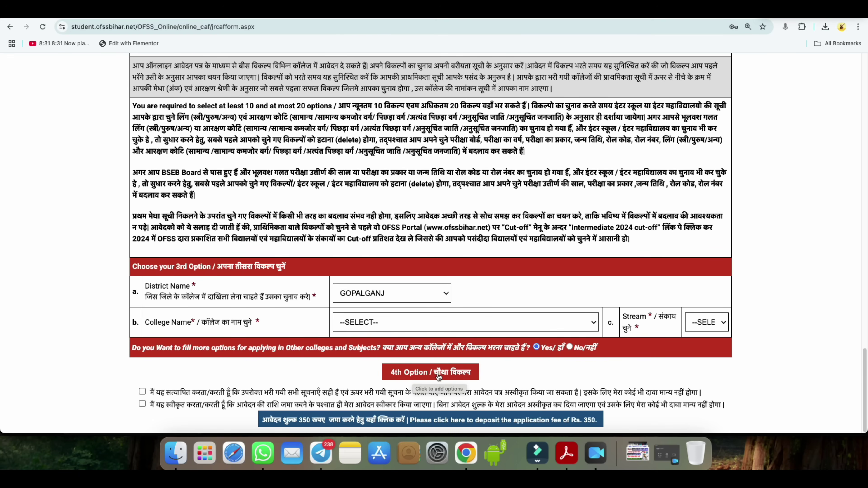
{"action": "left_click", "coordinate": [570, 347]}
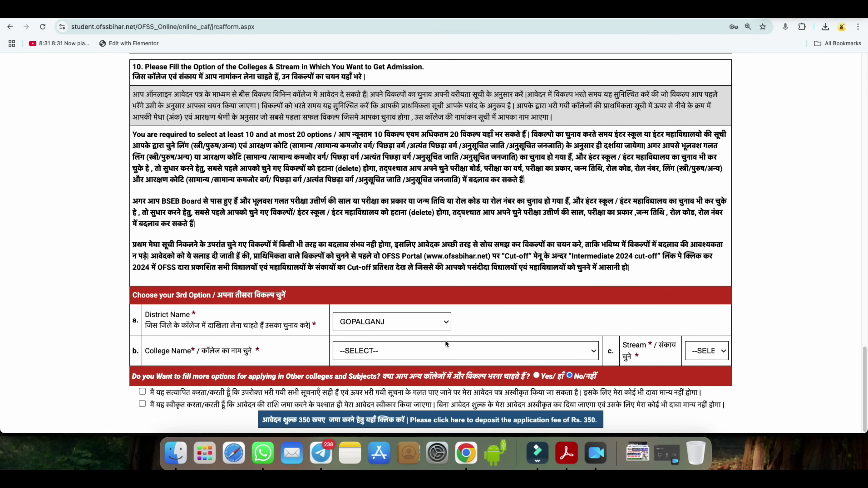
{"action": "left_click", "coordinate": [142, 392]}
{"action": "left_click", "coordinate": [142, 404]}
{"action": "left_click", "coordinate": [479, 420]}
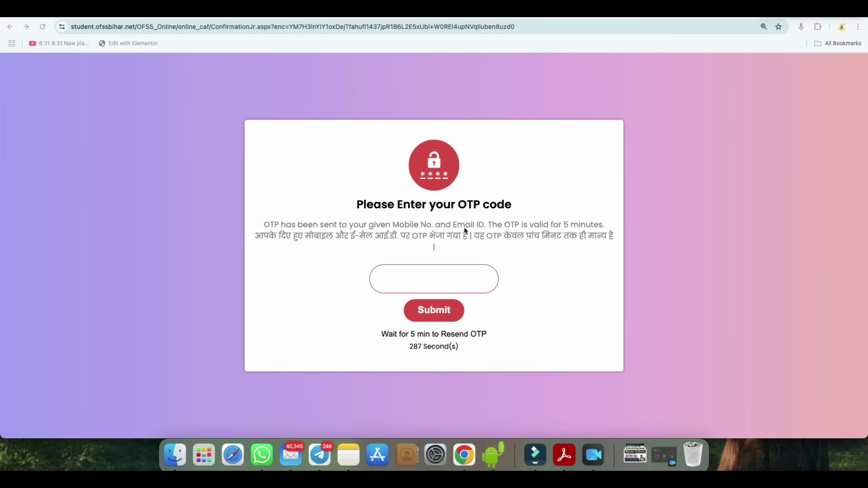
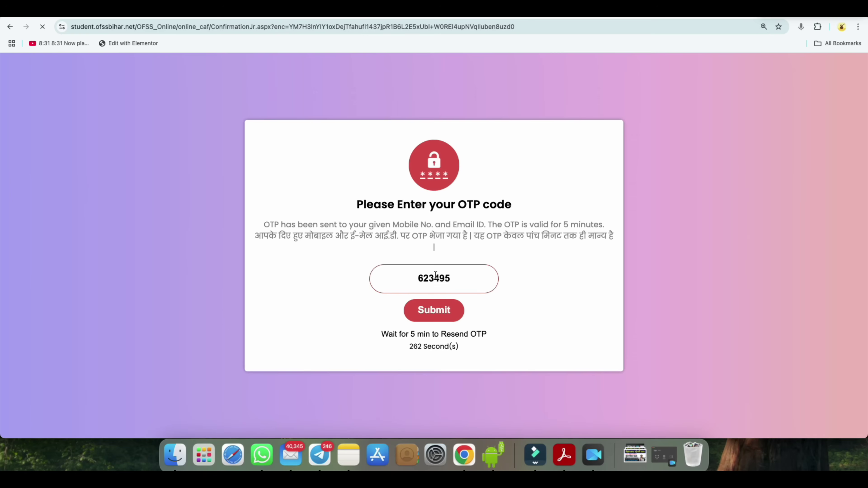
Enter the received one-time verification code and submit it.
{"action": "left_click", "coordinate": [437, 317]}
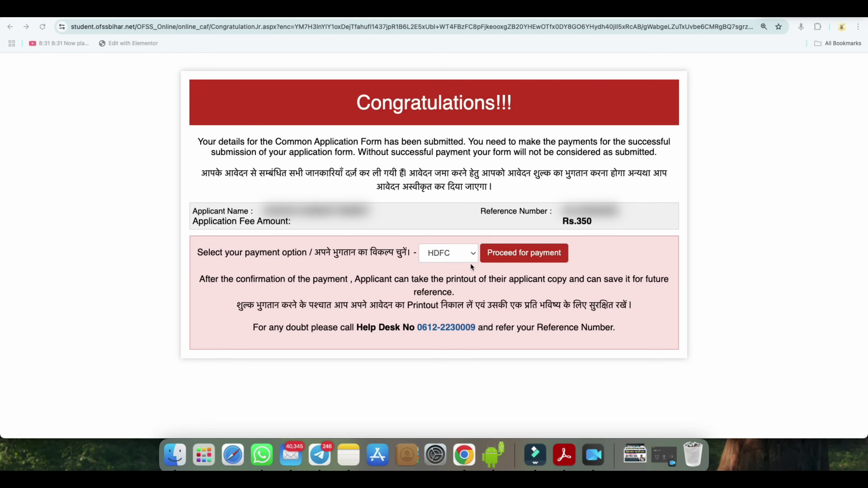
Select SabPaisa as the payment option and proceed to pay the INR 350.00 fee.
{"action": "left_click", "coordinate": [471, 253]}
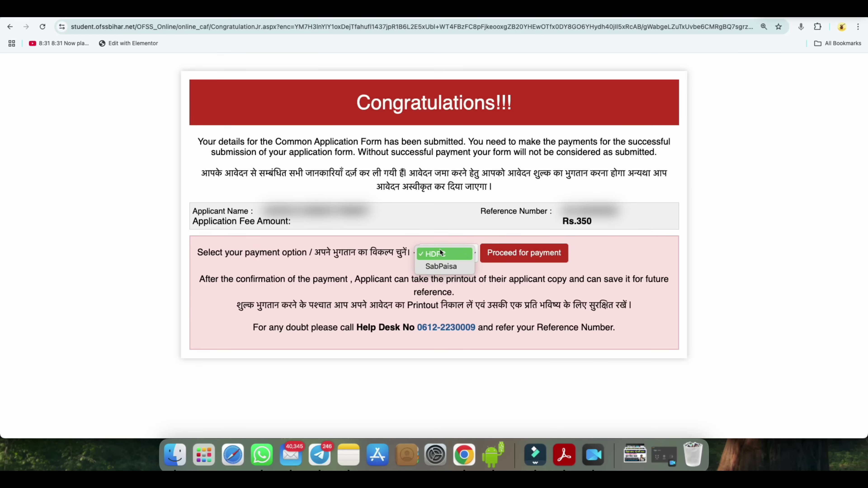
{"action": "left_click", "coordinate": [443, 267]}
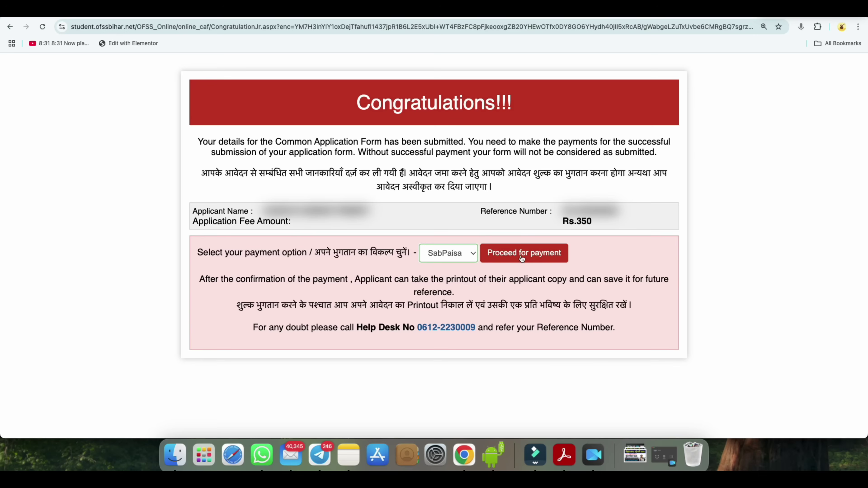
{"action": "left_click", "coordinate": [537, 257]}
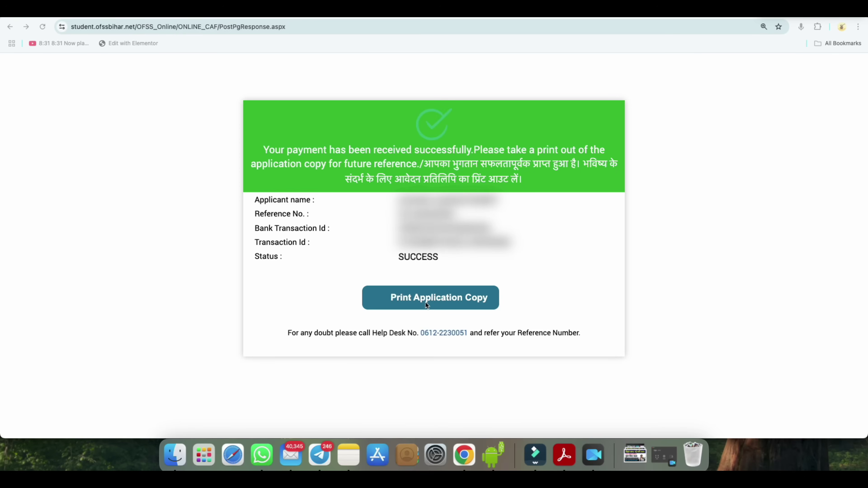
Open the printable copy of the submitted application form.
{"action": "left_click", "coordinate": [447, 299]}
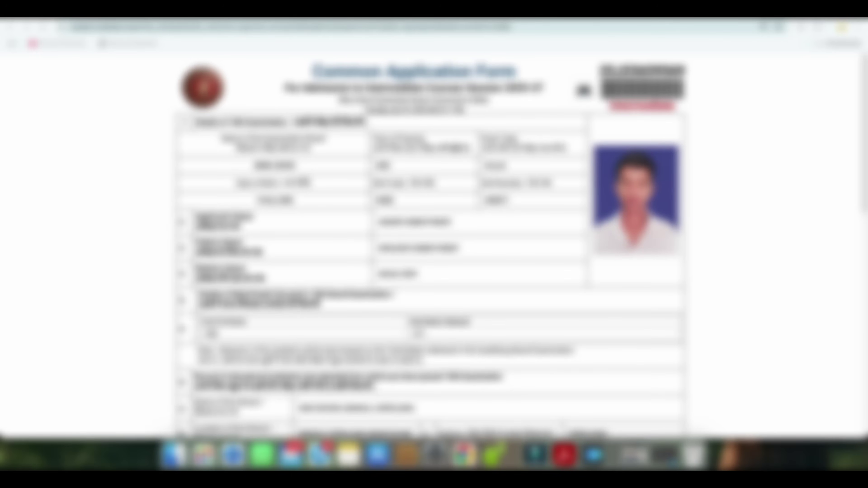
Scroll through the Common Application Form copy to review its saved college choices.
{"action": "scroll", "coordinate": [465, 265], "scroll_direction": "down", "scroll_amount": 5}
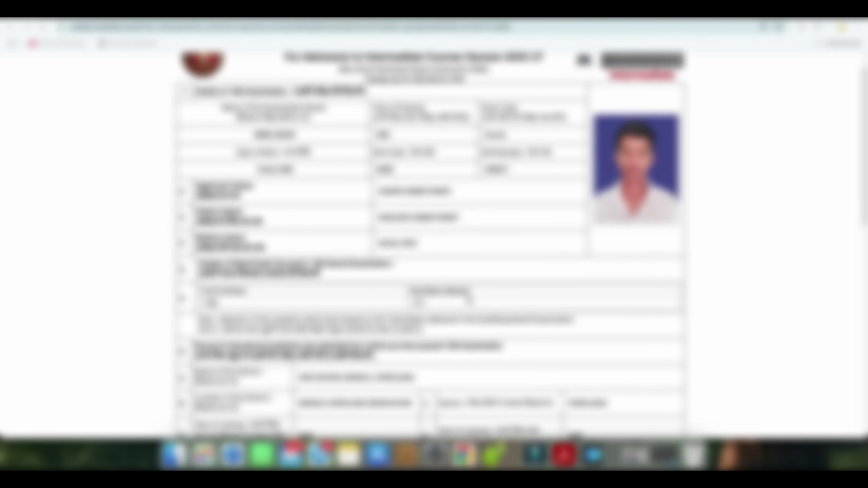
{"action": "scroll", "coordinate": [469, 301], "scroll_direction": "down", "scroll_amount": 15}
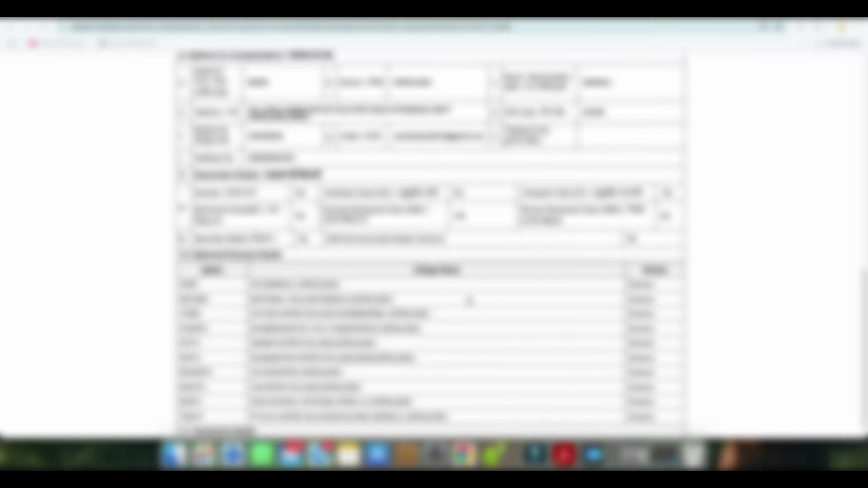
{"action": "scroll", "coordinate": [469, 301], "scroll_direction": "up", "scroll_amount": 10}
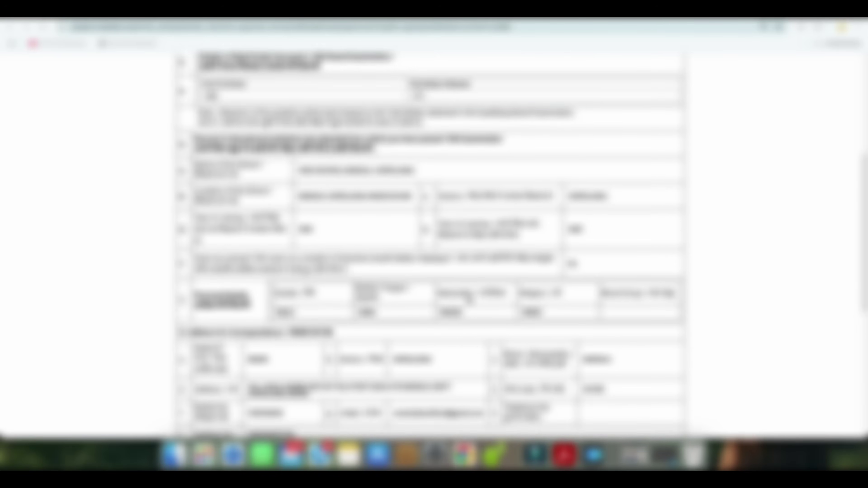
{"action": "scroll", "coordinate": [469, 301], "scroll_direction": "down", "scroll_amount": 10}
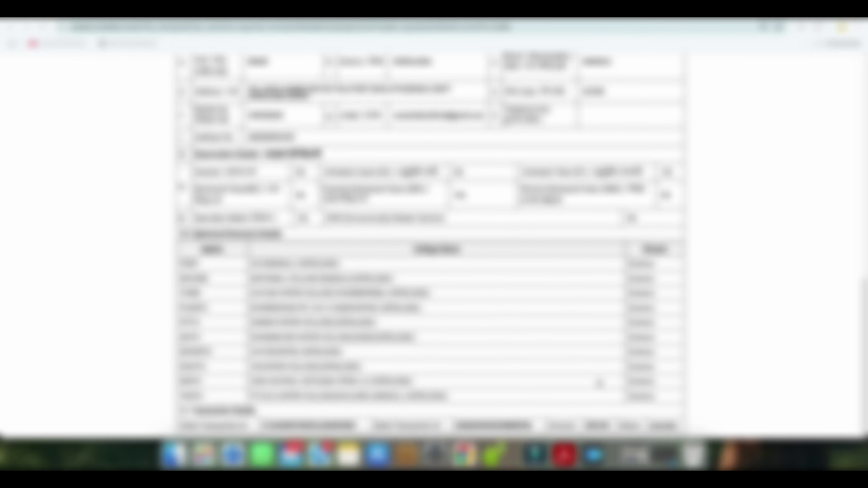
{"action": "scroll", "coordinate": [600, 384], "scroll_direction": "up", "scroll_amount": 15}
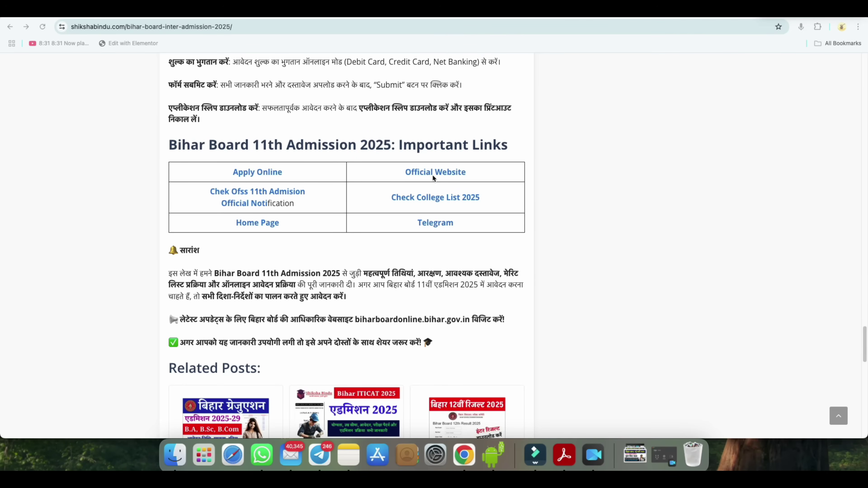
Go to the official OFSS website and open its intermediate student login page.
{"action": "left_click", "coordinate": [441, 173]}
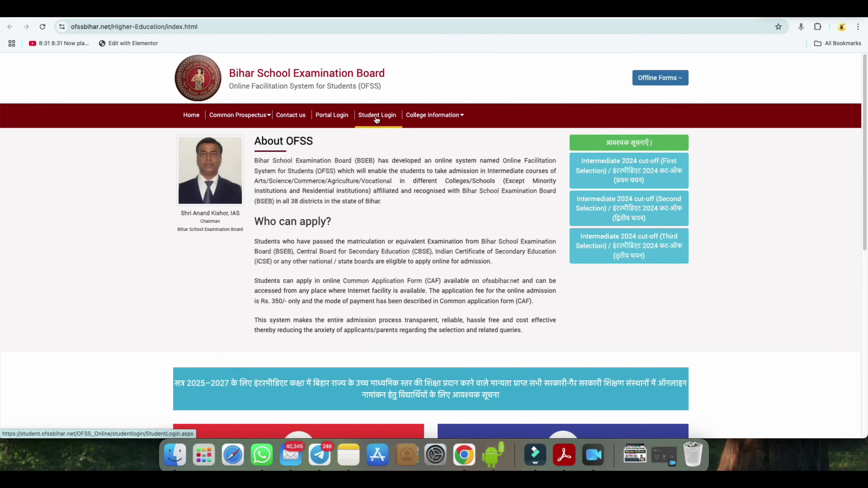
{"action": "left_click", "coordinate": [385, 118]}
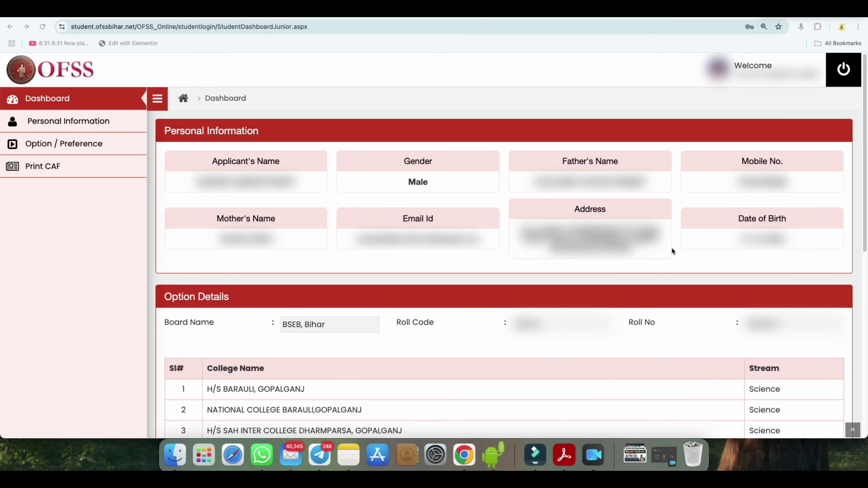
Scroll the dashboard past the ten Science college options to the 350.00 fee marked received.
{"action": "scroll", "coordinate": [672, 249], "scroll_direction": "down", "scroll_amount": 3}
{"action": "scroll", "coordinate": [666, 253], "scroll_direction": "down", "scroll_amount": 3}
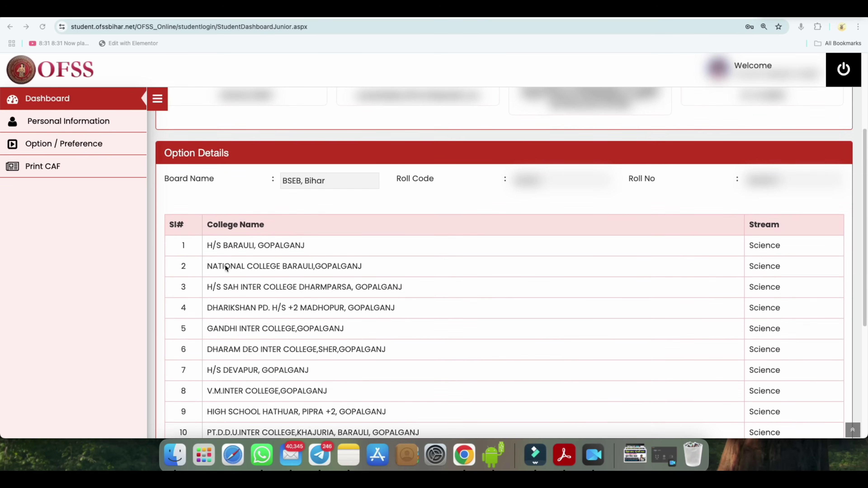
{"action": "scroll", "coordinate": [405, 297], "scroll_direction": "down", "scroll_amount": 1}
{"action": "scroll", "coordinate": [418, 315], "scroll_direction": "down", "scroll_amount": 2}
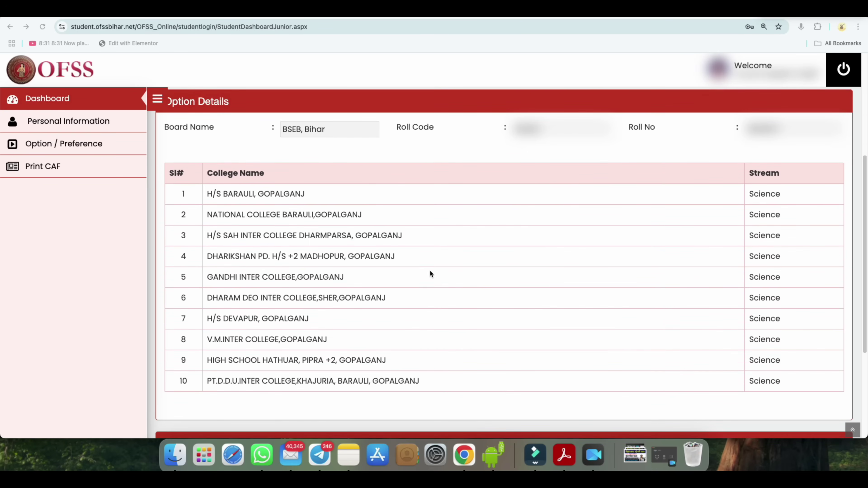
{"action": "scroll", "coordinate": [622, 352], "scroll_direction": "down", "scroll_amount": 5}
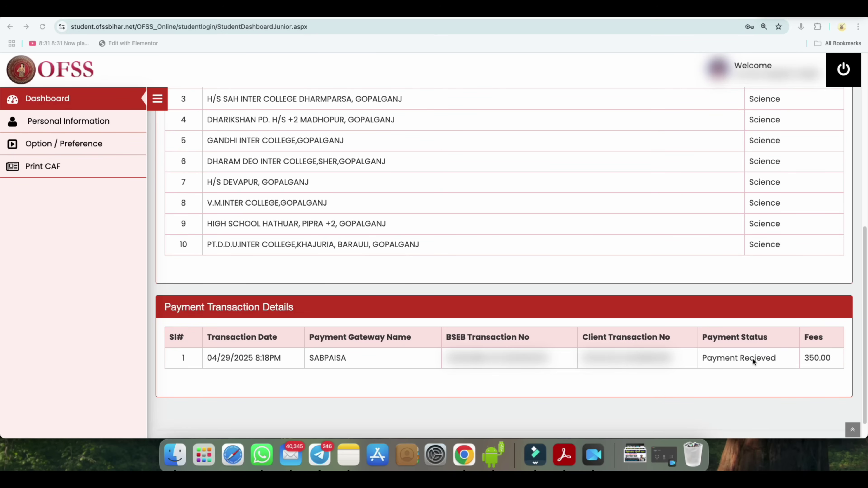
{"action": "scroll", "coordinate": [338, 255], "scroll_direction": "up", "scroll_amount": 3}
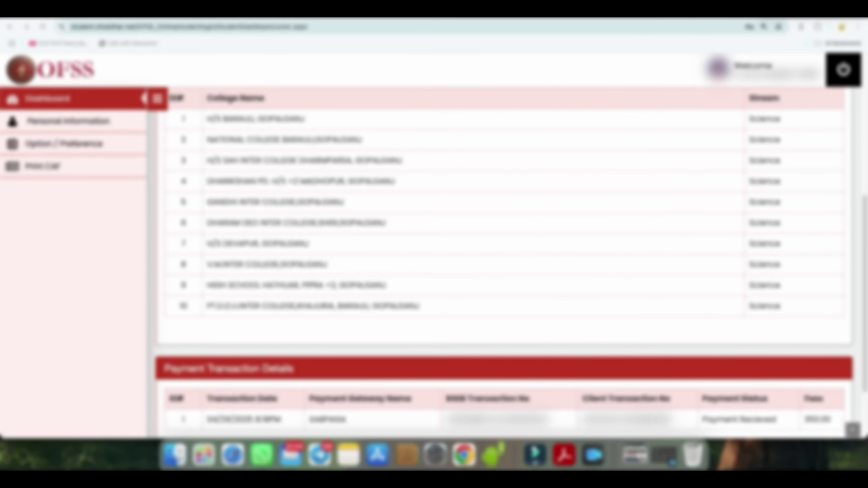
Open Personal Information and scroll down through the submitted form's filled-in details.
{"action": "left_click", "coordinate": [68, 121]}
{"action": "scroll", "coordinate": [468, 183], "scroll_direction": "up", "scroll_amount": 3}
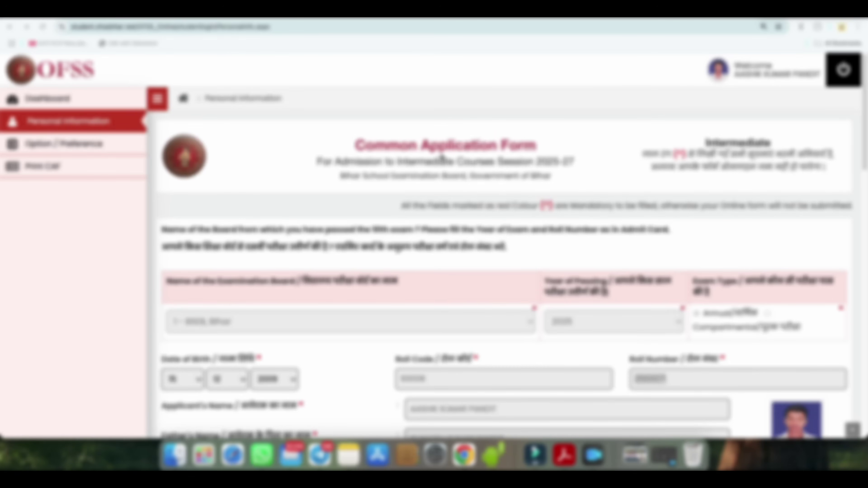
{"action": "scroll", "coordinate": [522, 287], "scroll_direction": "down", "scroll_amount": 3}
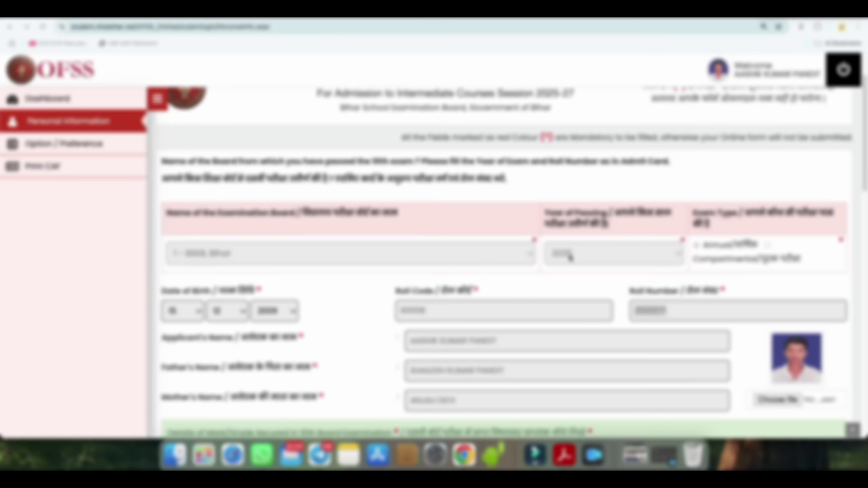
{"action": "scroll", "coordinate": [651, 265], "scroll_direction": "down", "scroll_amount": 2}
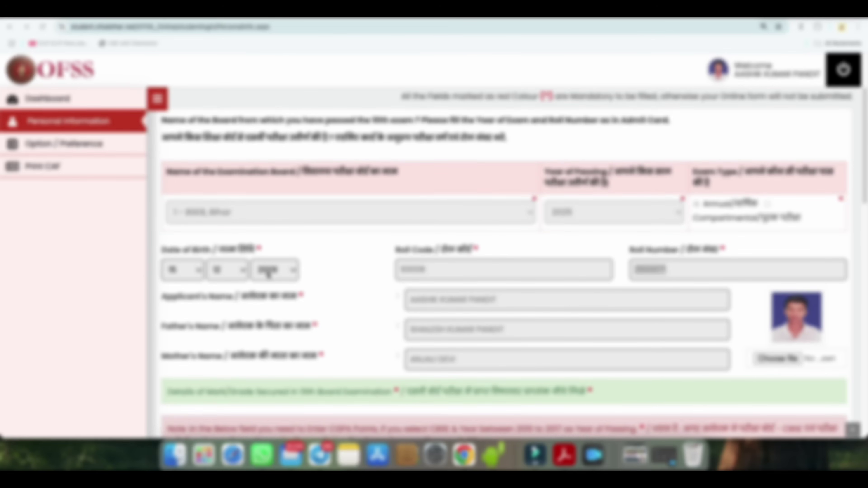
{"action": "scroll", "coordinate": [485, 280], "scroll_direction": "down", "scroll_amount": 3}
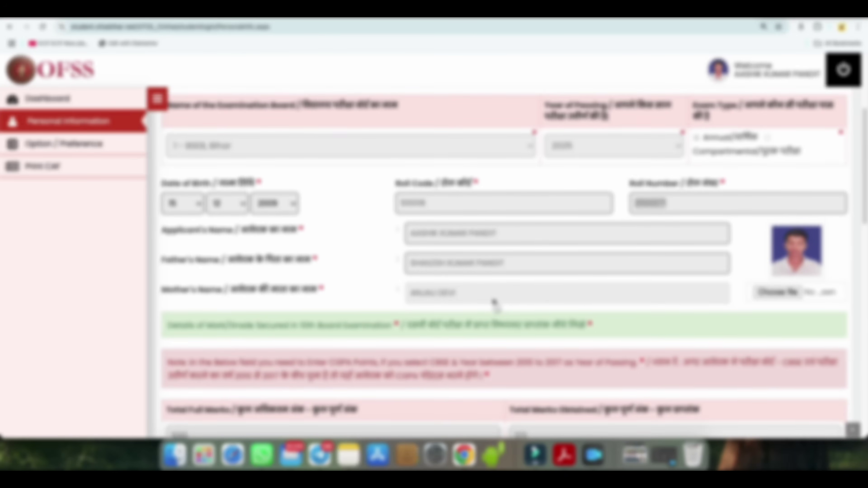
{"action": "scroll", "coordinate": [492, 304], "scroll_direction": "down", "scroll_amount": 6}
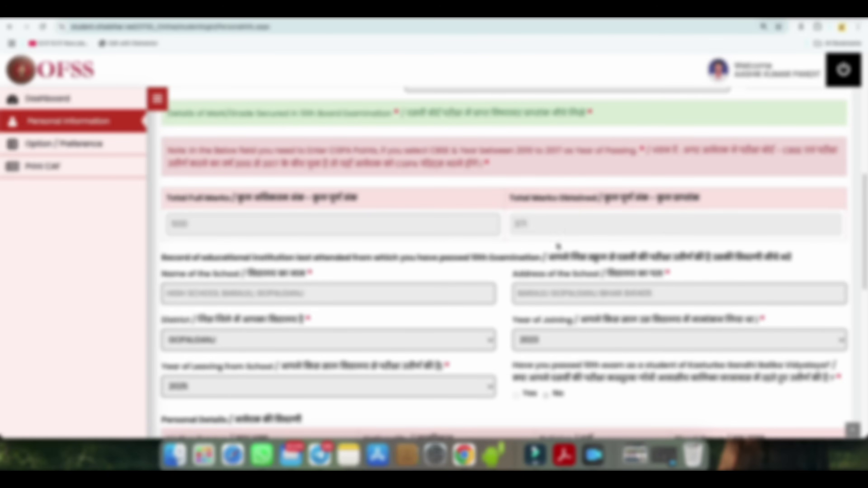
{"action": "scroll", "coordinate": [559, 301], "scroll_direction": "down", "scroll_amount": 4}
{"action": "scroll", "coordinate": [559, 297], "scroll_direction": "down", "scroll_amount": 1}
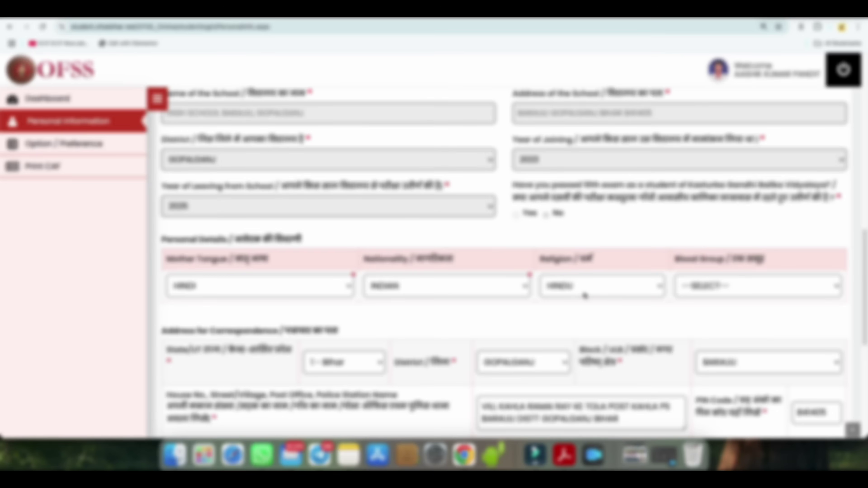
Check the Blood Group choices, leave it unset, and review the rest of the form.
{"action": "left_click", "coordinate": [708, 290]}
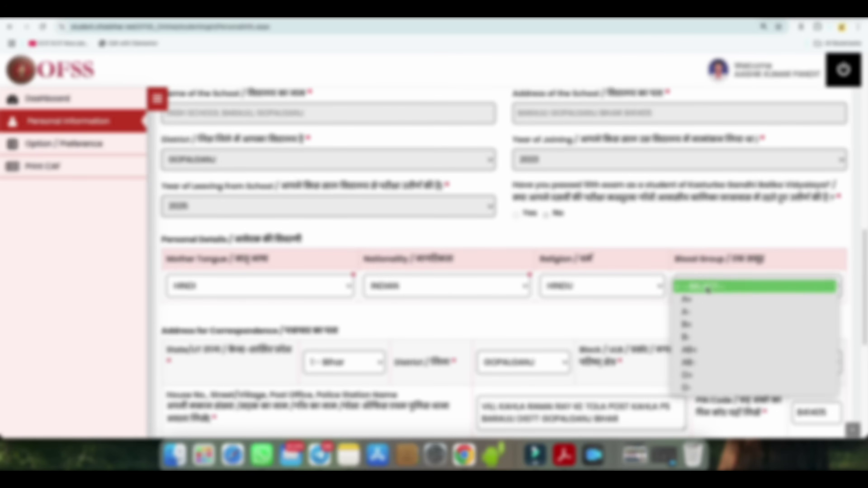
{"action": "left_click", "coordinate": [677, 271]}
{"action": "scroll", "coordinate": [699, 316], "scroll_direction": "down", "scroll_amount": 3}
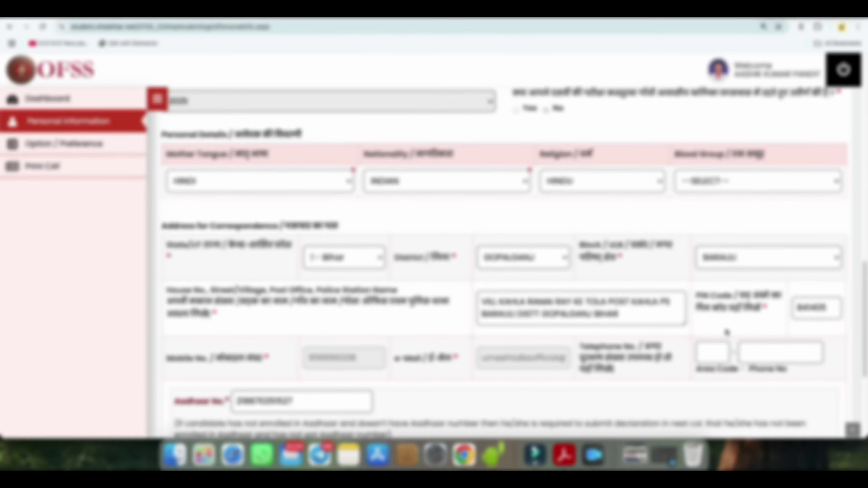
{"action": "scroll", "coordinate": [722, 334], "scroll_direction": "down", "scroll_amount": 1}
{"action": "scroll", "coordinate": [661, 347], "scroll_direction": "down", "scroll_amount": 1}
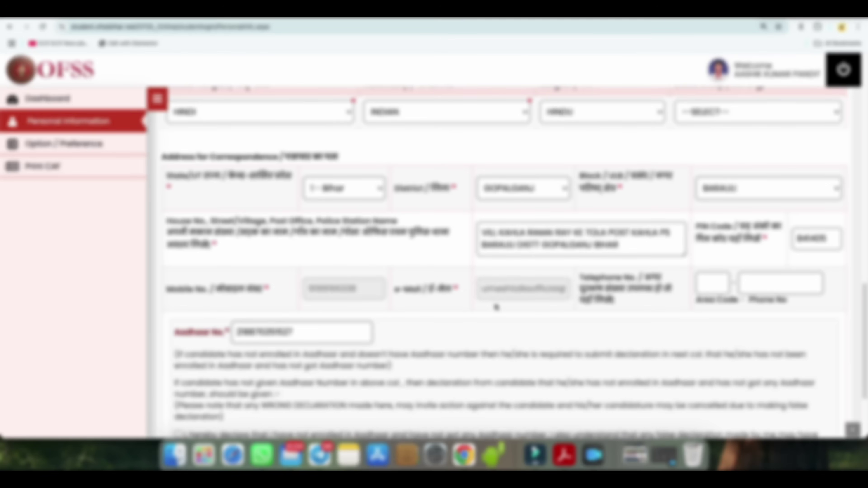
{"action": "scroll", "coordinate": [308, 305], "scroll_direction": "down", "scroll_amount": 1}
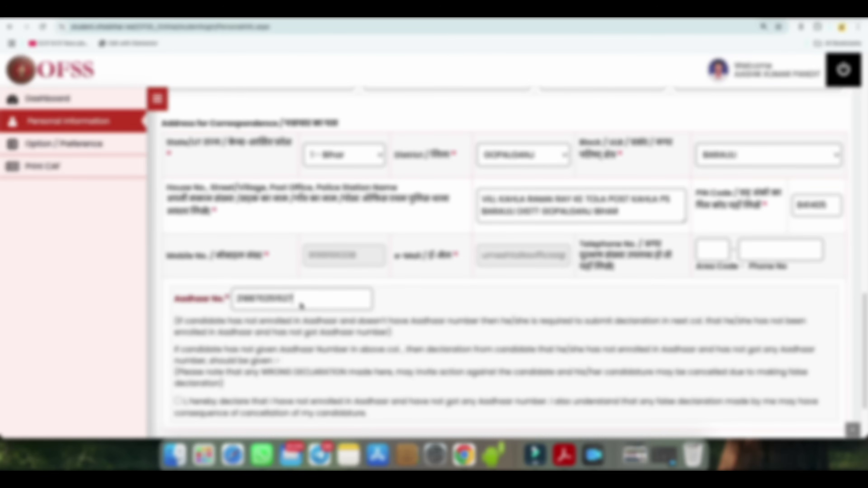
{"action": "scroll", "coordinate": [355, 318], "scroll_direction": "down", "scroll_amount": 2}
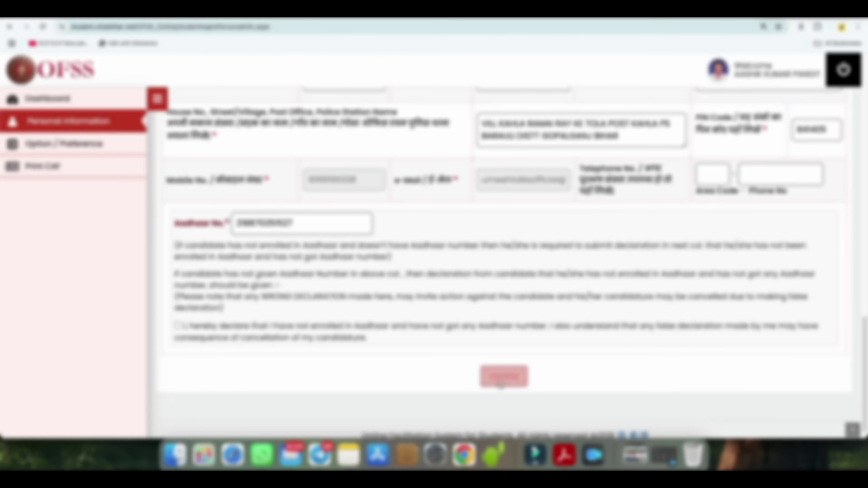
{"action": "scroll", "coordinate": [477, 351], "scroll_direction": "up", "scroll_amount": 2}
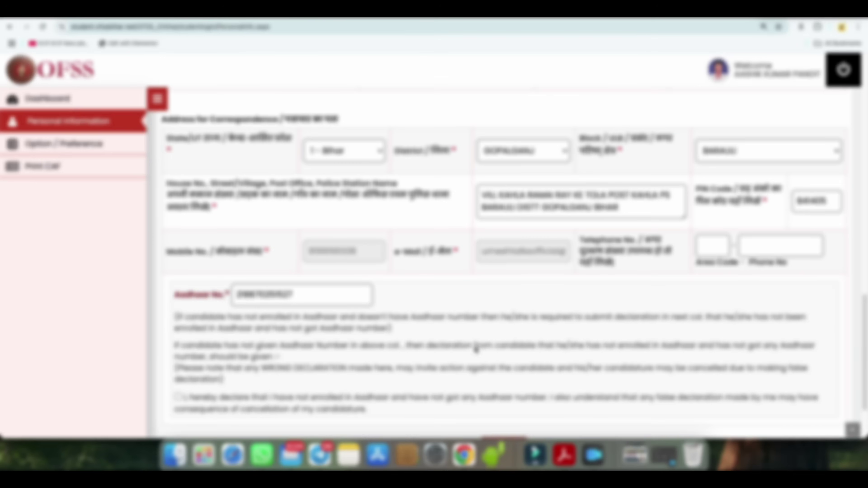
{"action": "scroll", "coordinate": [654, 278], "scroll_direction": "up", "scroll_amount": 2}
{"action": "scroll", "coordinate": [659, 276], "scroll_direction": "up", "scroll_amount": 4}
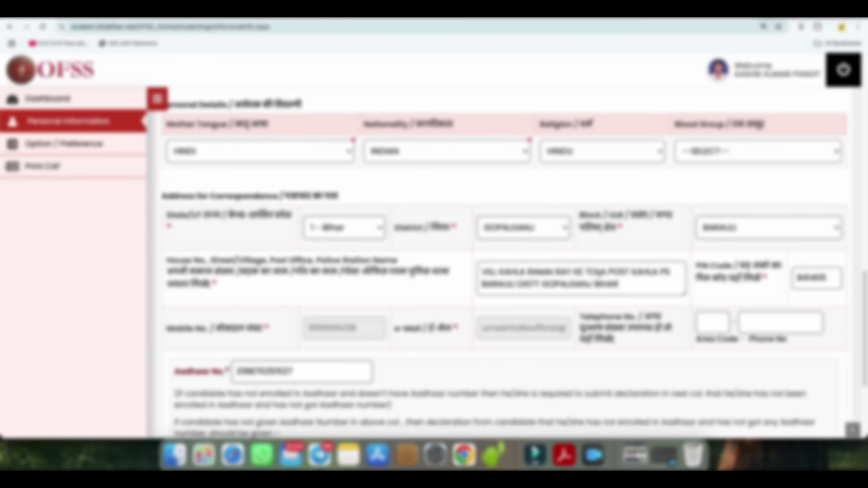
{"action": "scroll", "coordinate": [589, 282], "scroll_direction": "up", "scroll_amount": 4}
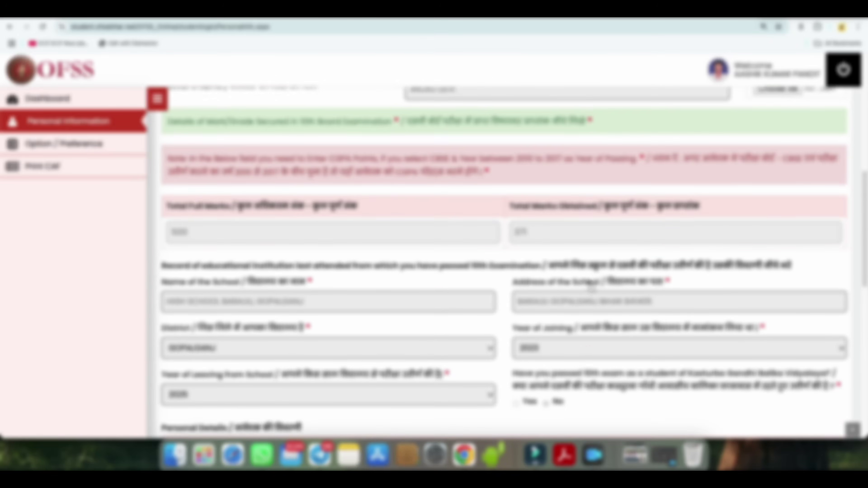
{"action": "scroll", "coordinate": [588, 282], "scroll_direction": "up", "scroll_amount": 2}
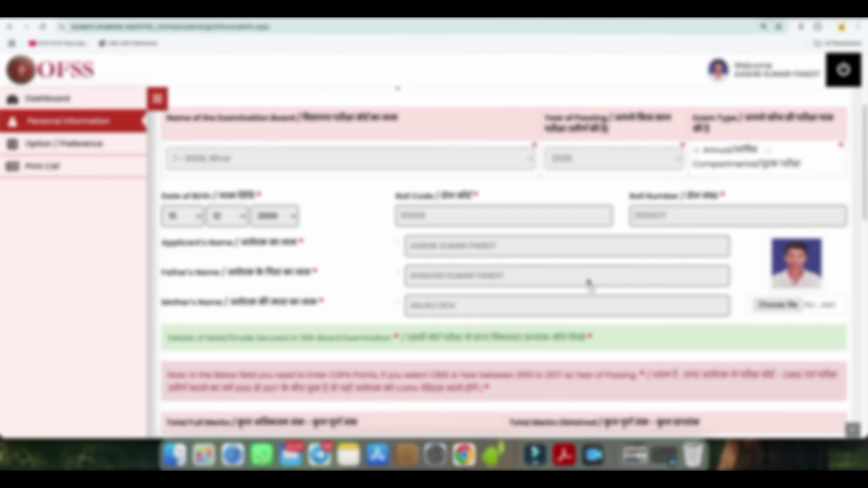
{"action": "scroll", "coordinate": [589, 282], "scroll_direction": "down", "scroll_amount": 3}
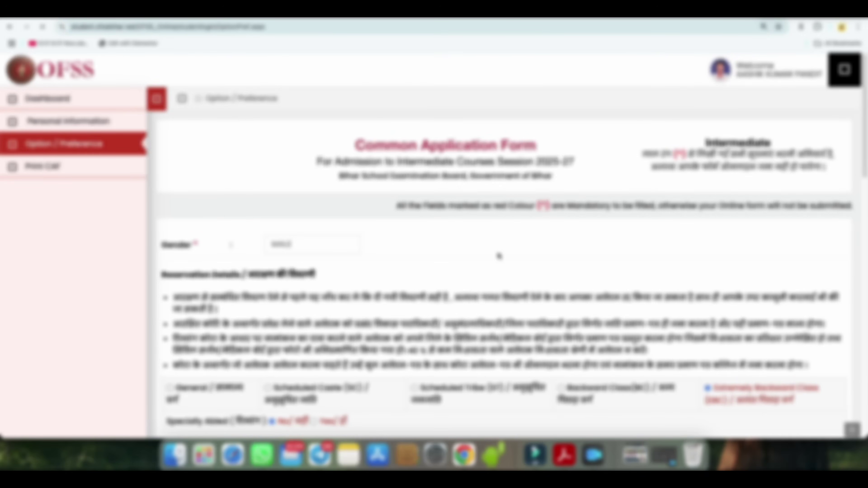
Check the first college's preference number in the table of ten Science choices.
{"action": "scroll", "coordinate": [498, 256], "scroll_direction": "down", "scroll_amount": 10}
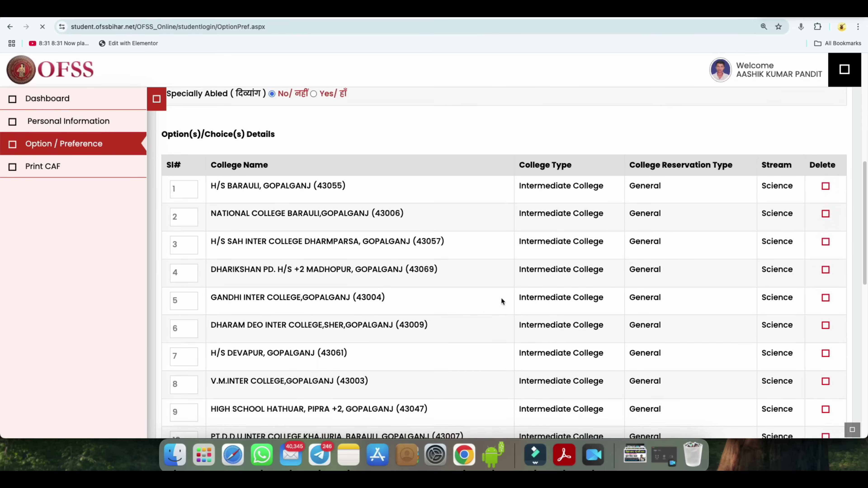
{"action": "left_click", "coordinate": [178, 189]}
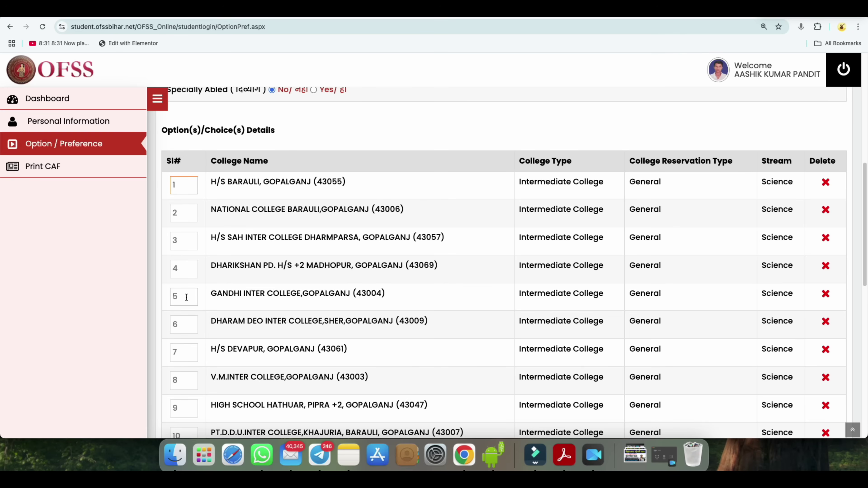
{"action": "scroll", "coordinate": [244, 310], "scroll_direction": "down", "scroll_amount": 4}
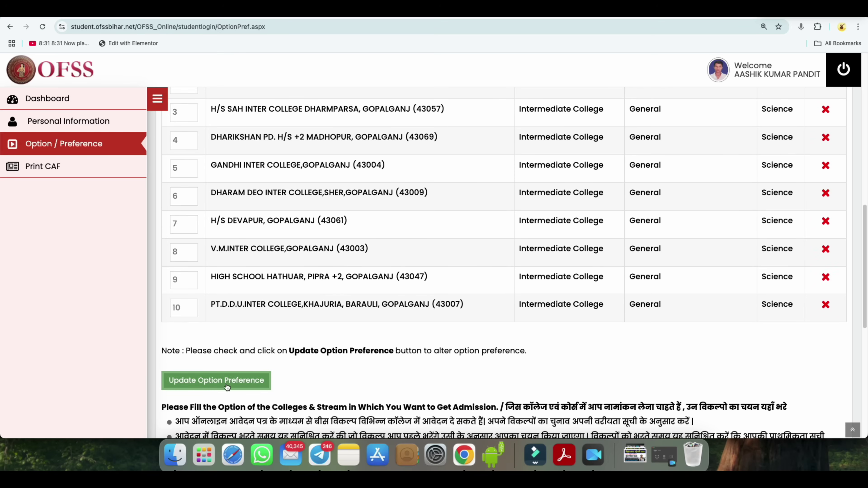